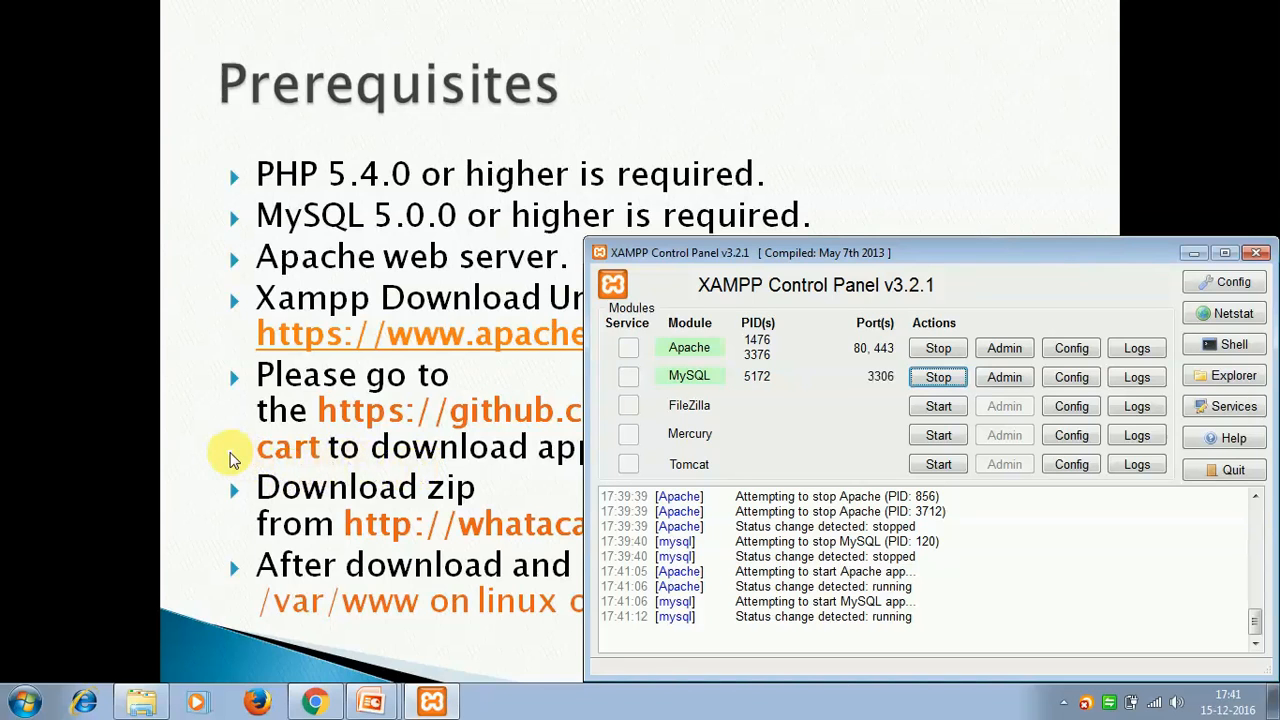
Switch to the whatacart GitHub repository in Chrome and read the README's composer and zip installation instructions.
click(229, 459)
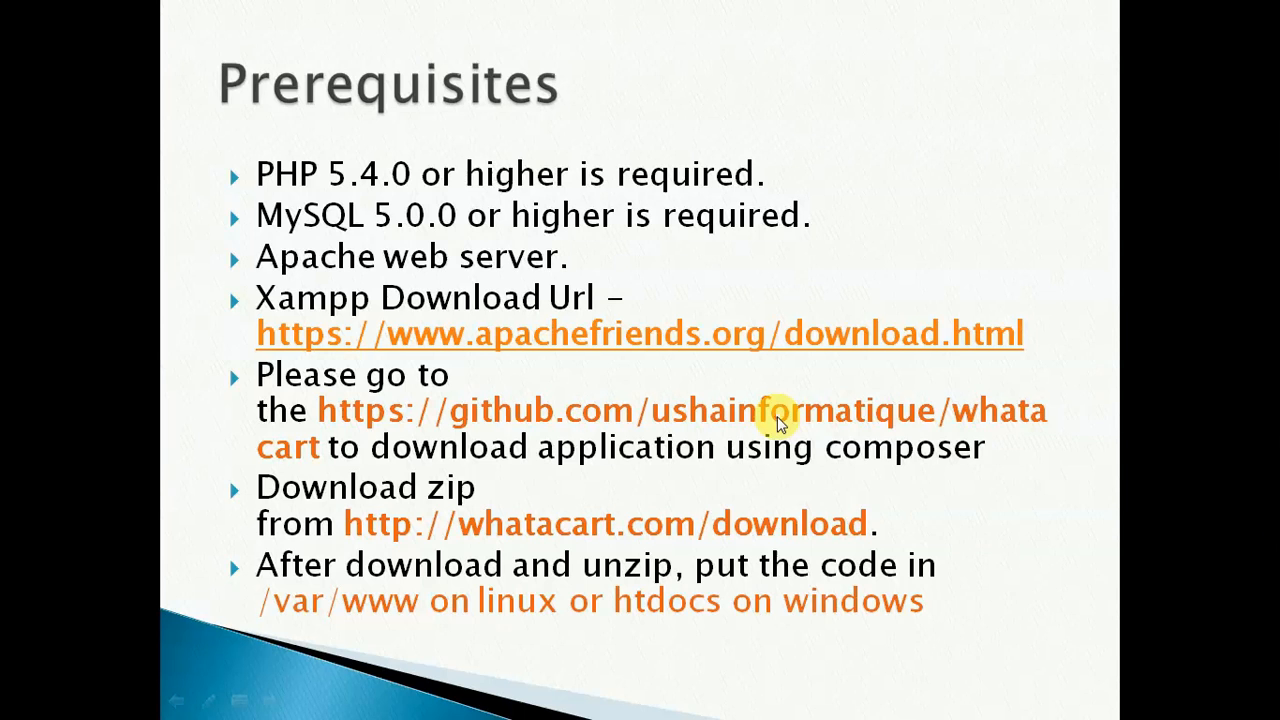
key(alt+Tab)
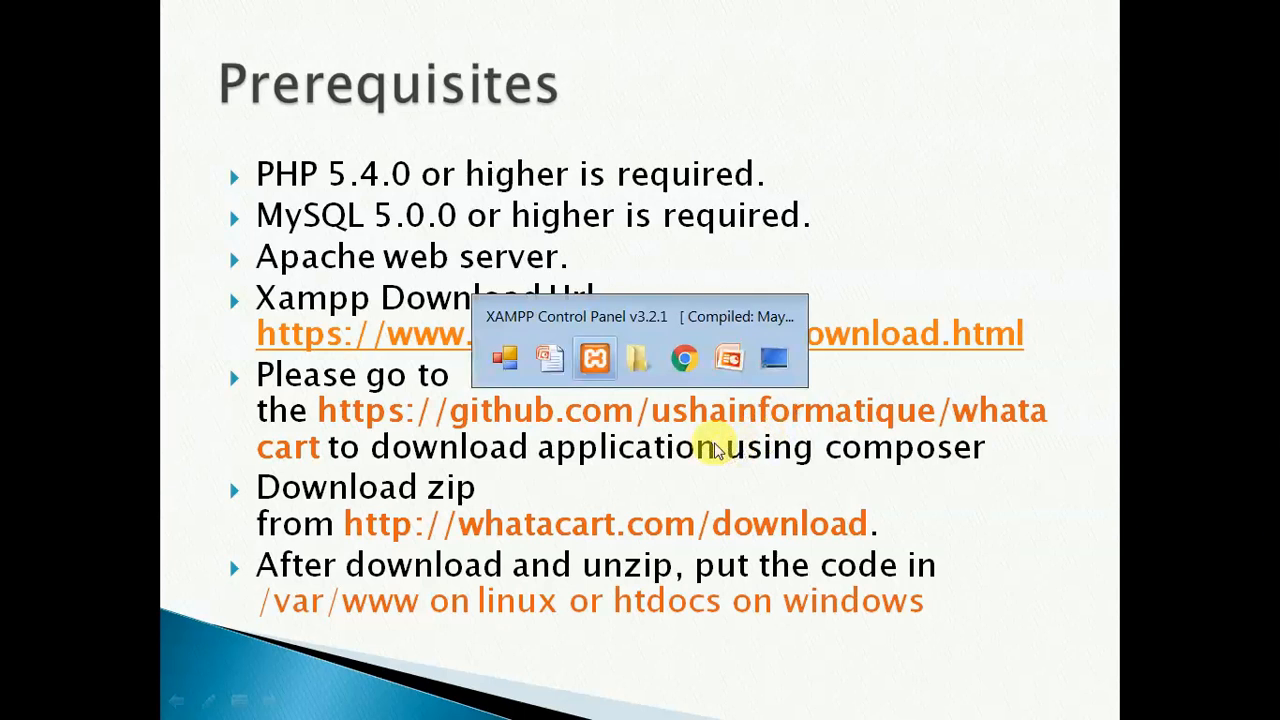
key(alt+Tab)
key(alt+Tab)
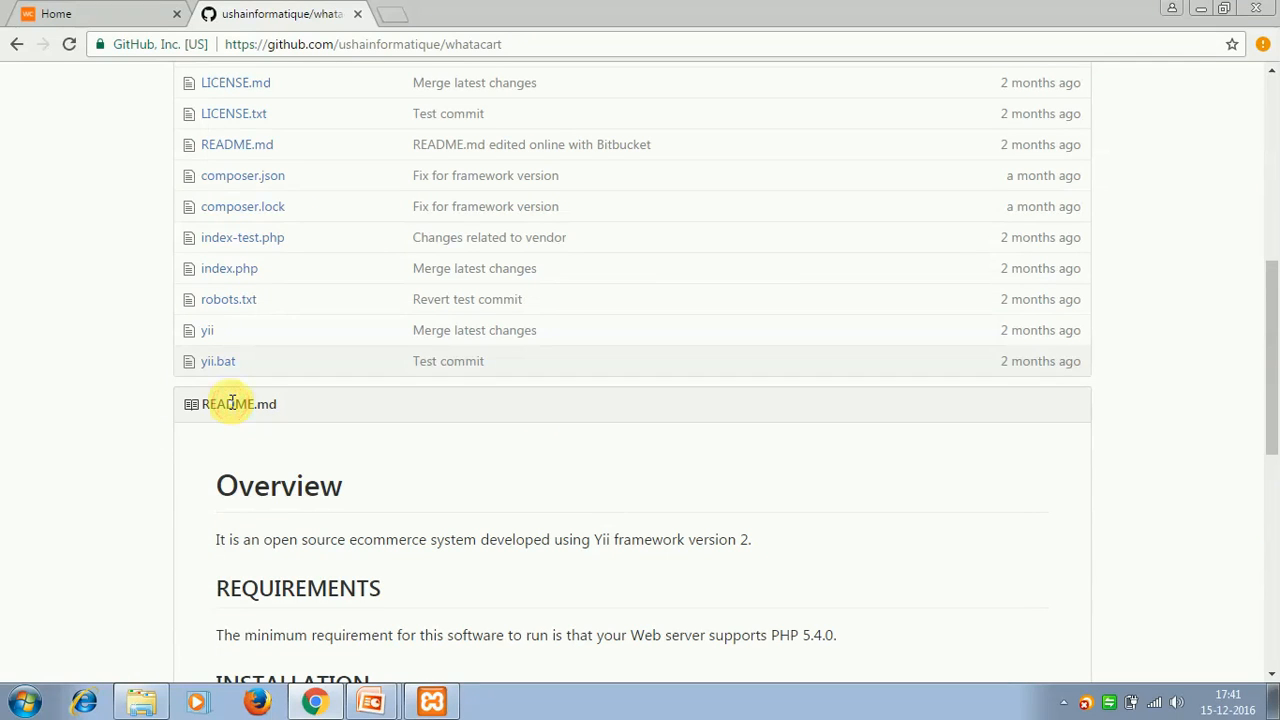
scroll(302, 476, down, 3)
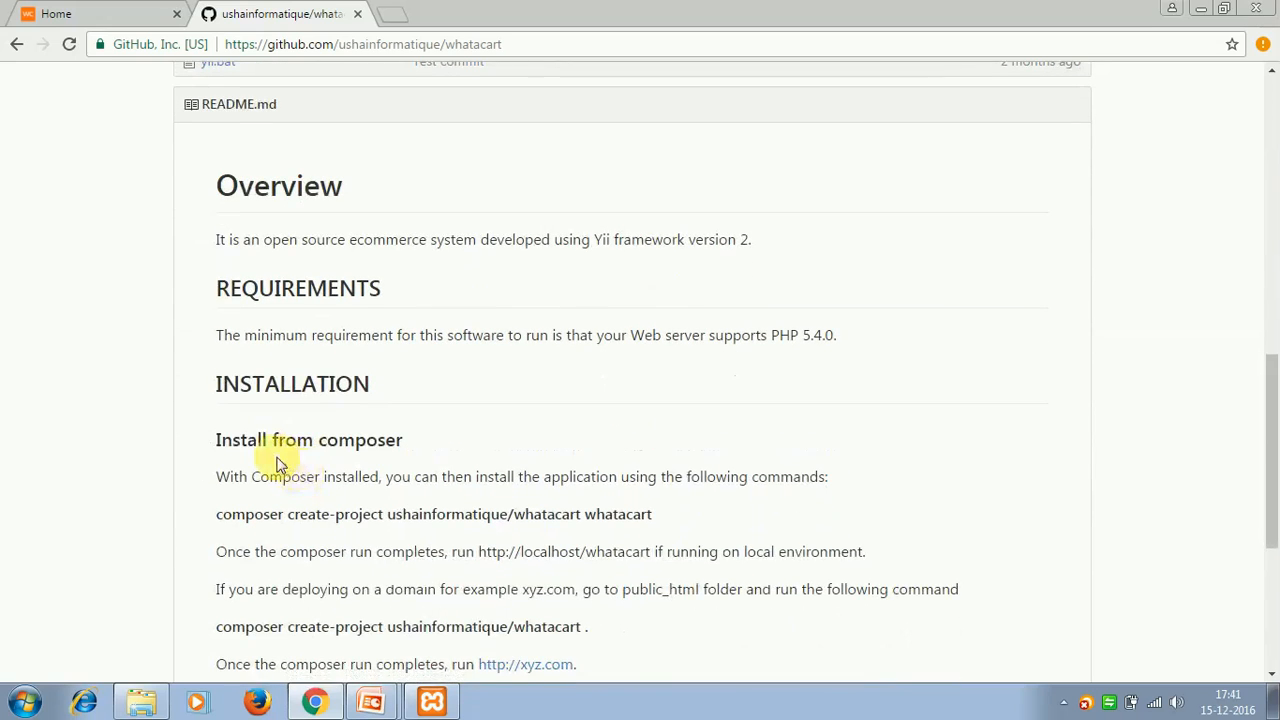
scroll(225, 440, down, 2)
scroll(226, 441, down, 1)
click(224, 457)
double_click(224, 456)
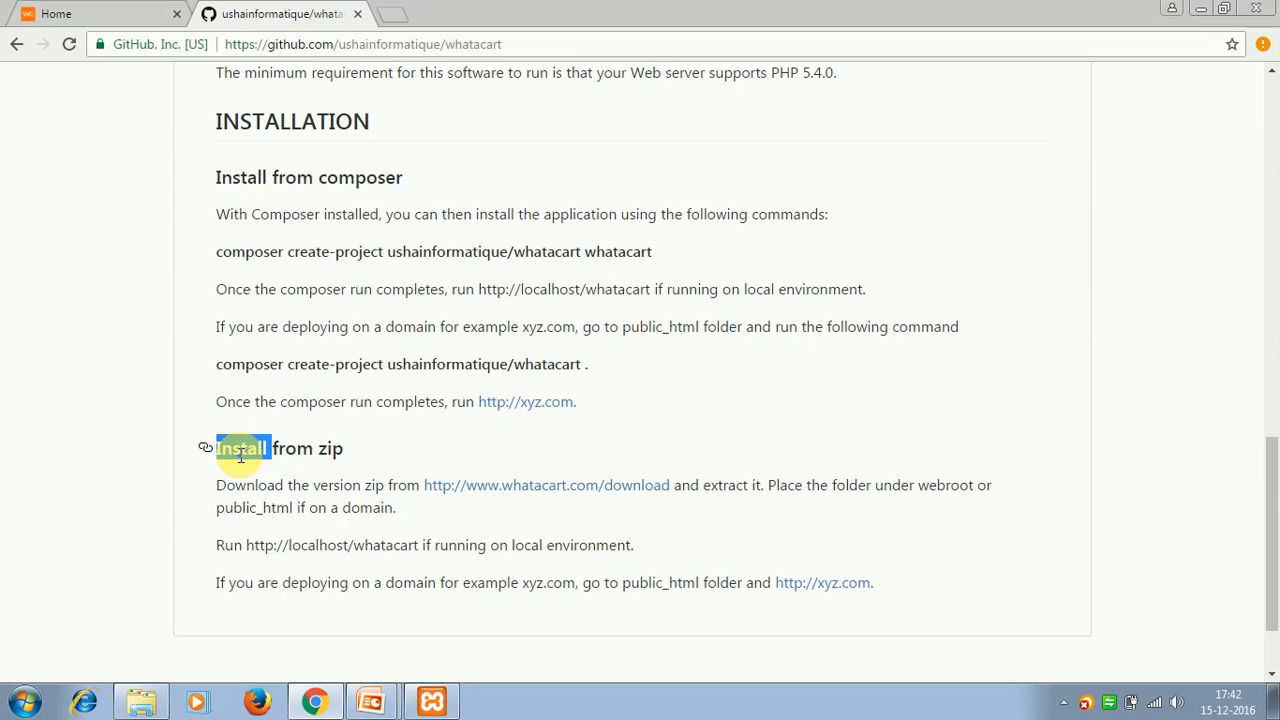
Check the pre-install slide, and switch to the usnicartyii2/protected/common/config folder in Windows Explorer to examine its files.
key(alt+Tab)
key(alt+Tab)
key(alt+Tab)
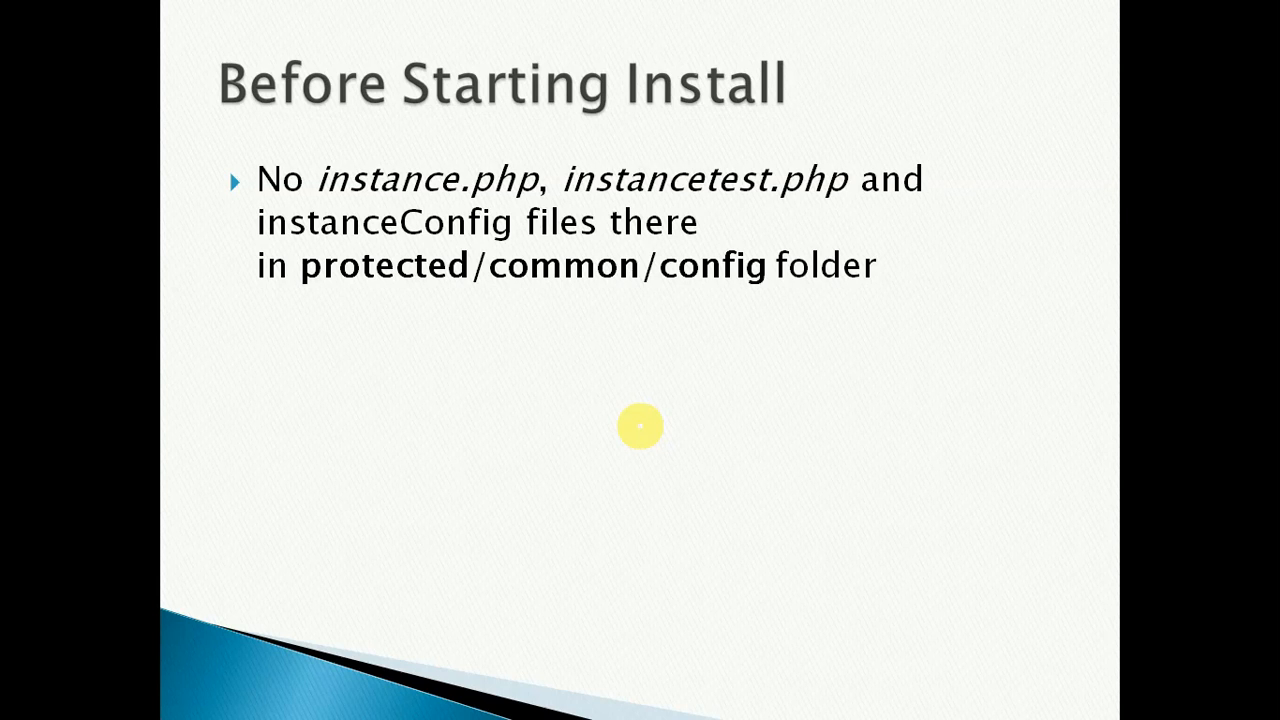
key(alt+Tab)
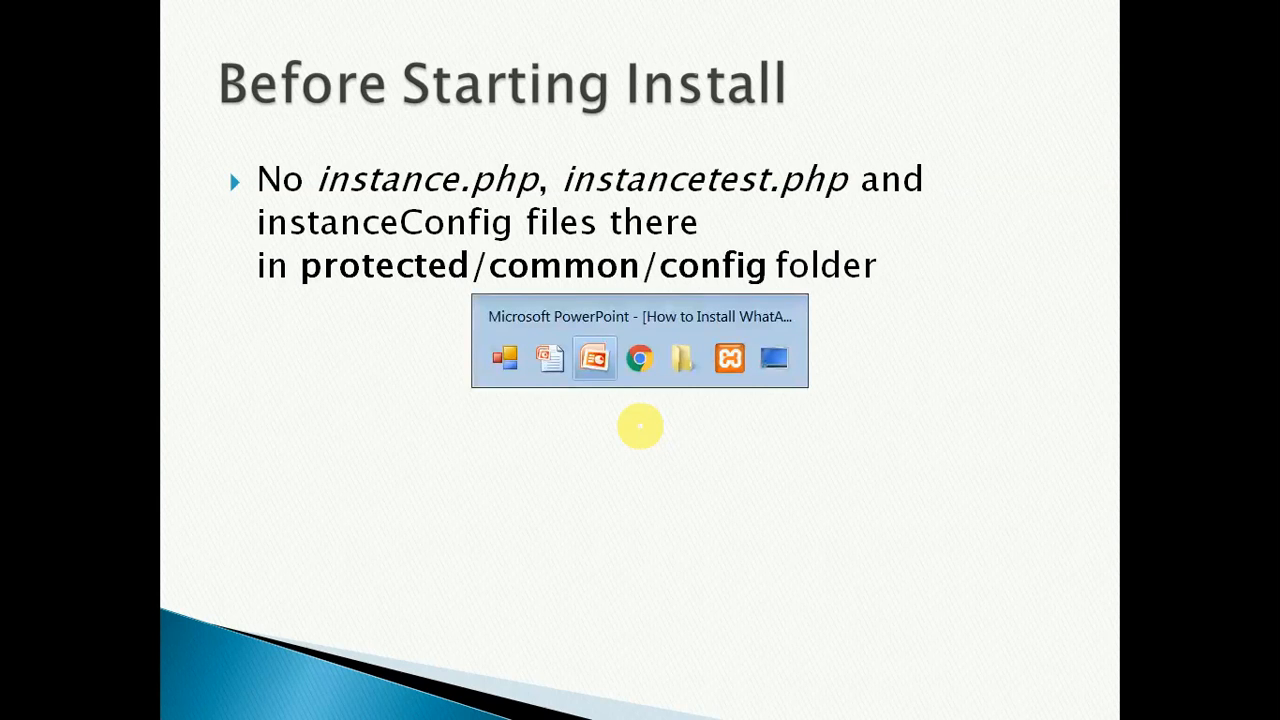
key(alt+Tab)
key(alt+Tab)
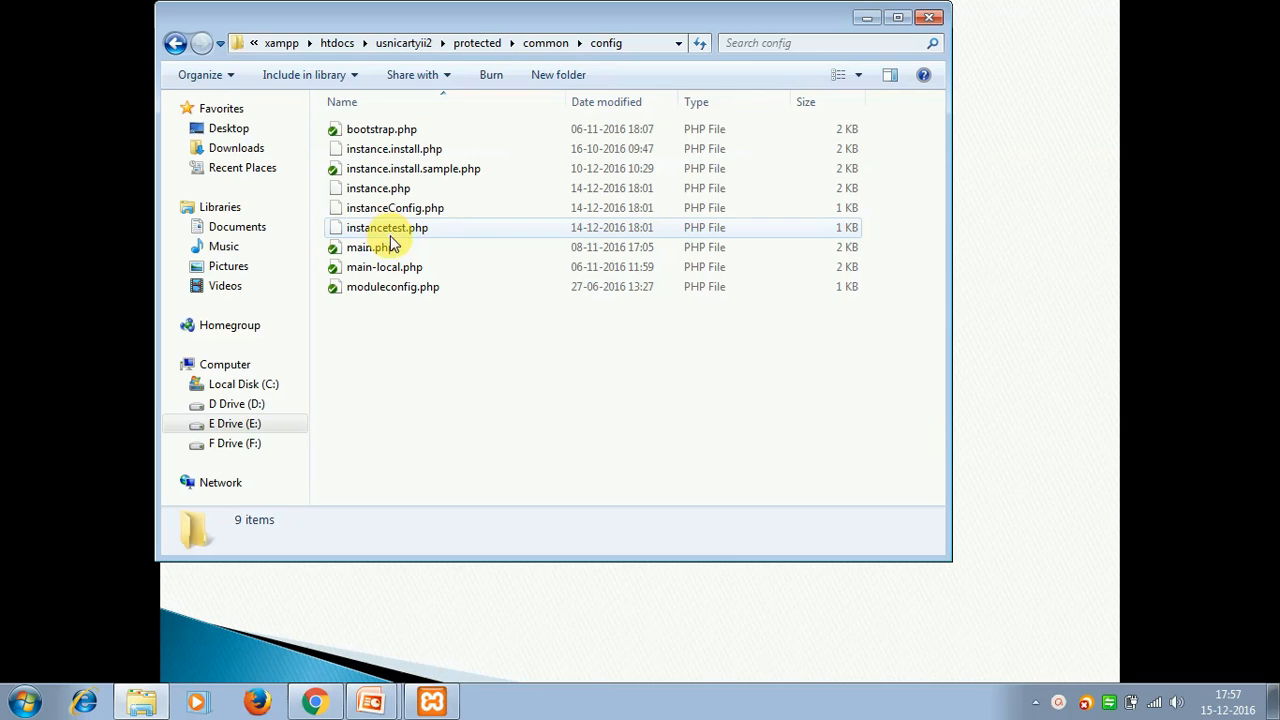
Switch to Chrome and view the existing store home page at dev.usnicart.com.
key(alt+Tab)
key(alt+Tab)
key(alt+Tab)
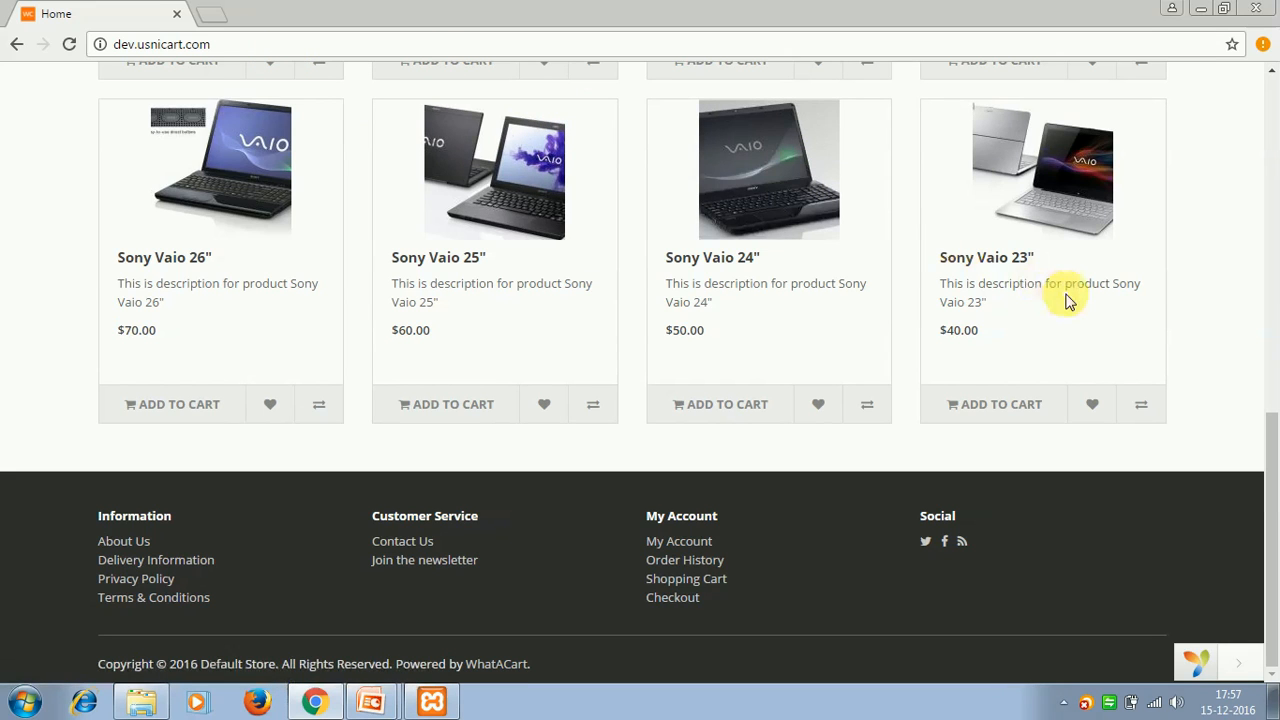
Switch to Windows Explorer and delete instance.php, instanceConfig.php and instancetest.php from the config folder.
key(alt+Tab)
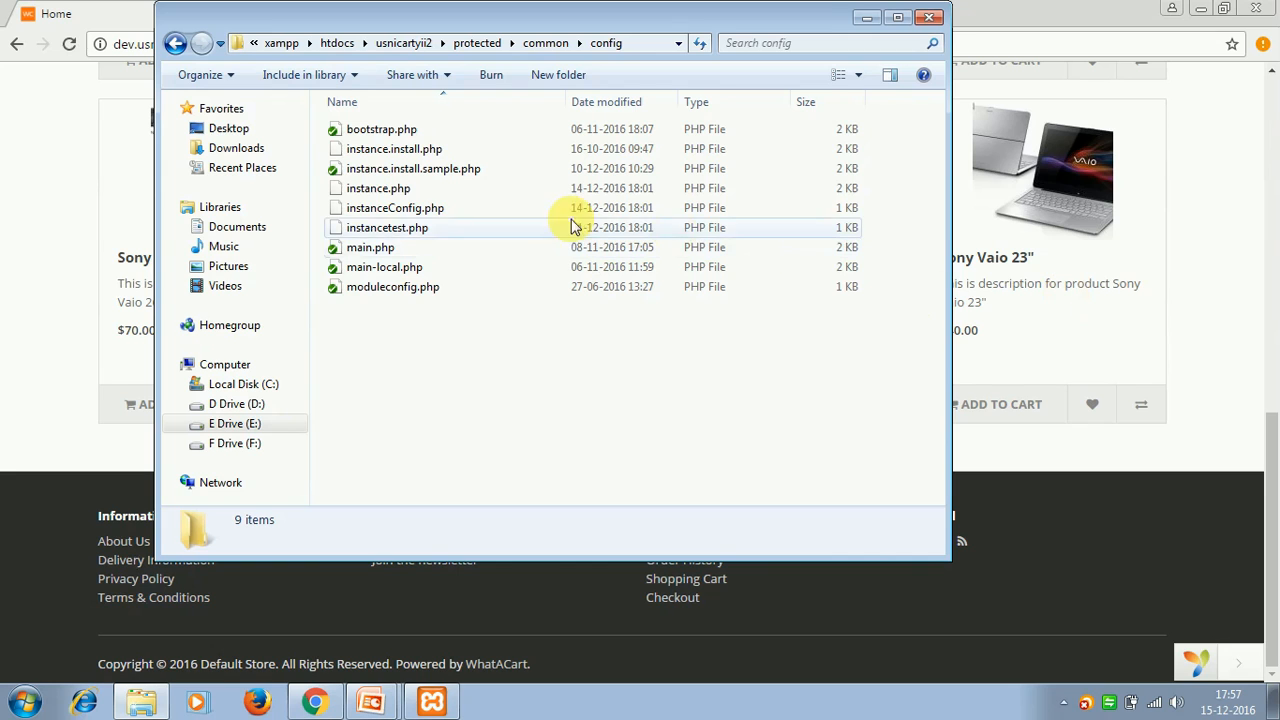
click(366, 188)
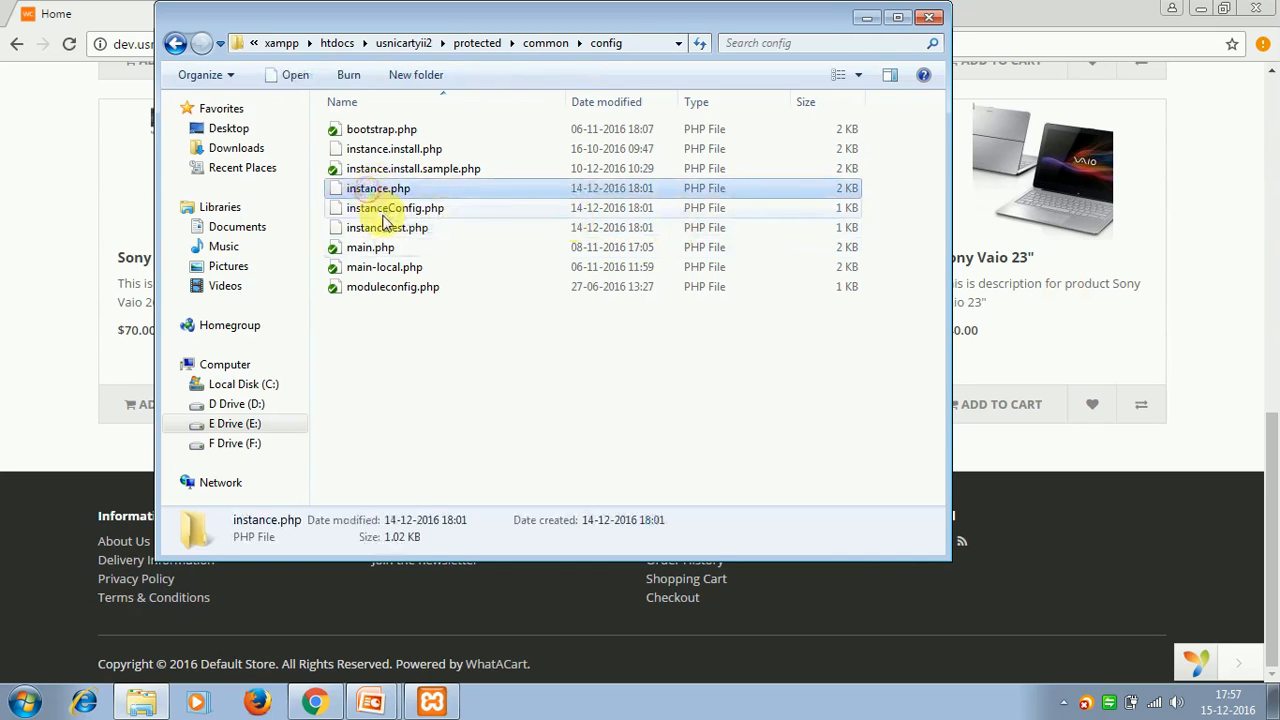
ctrl+click(376, 208)
ctrl+click(380, 228)
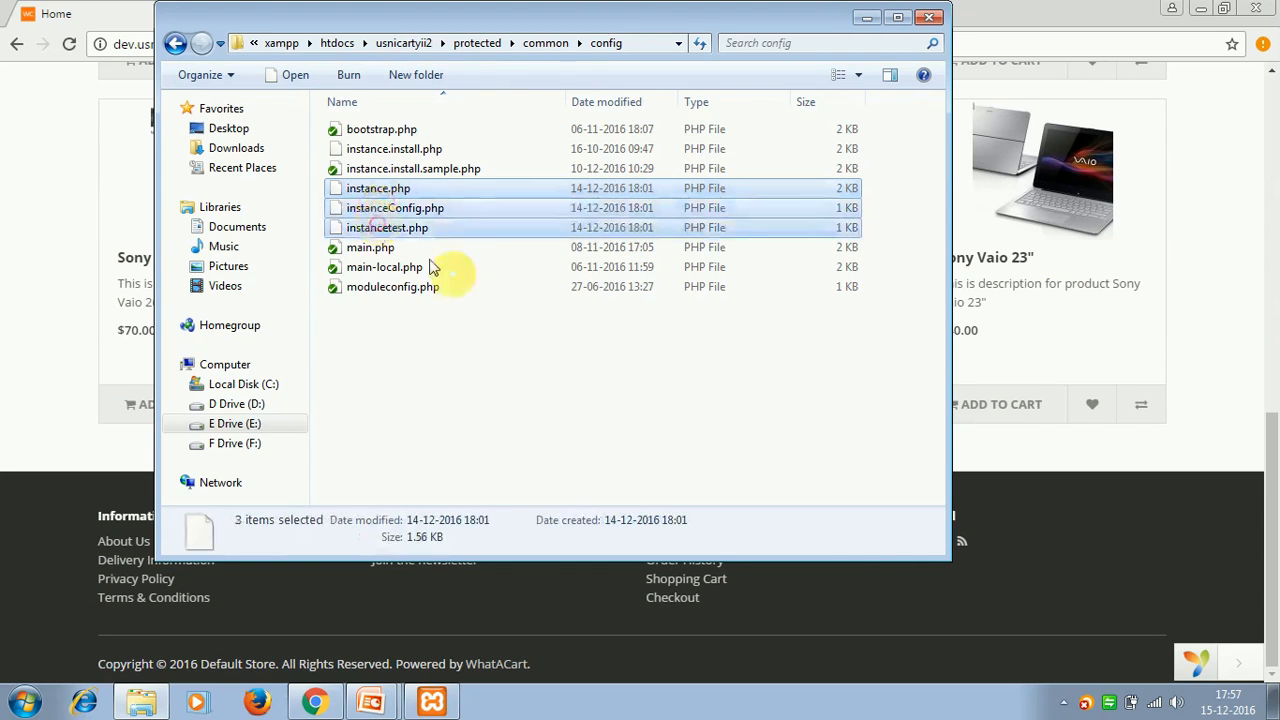
key(Delete)
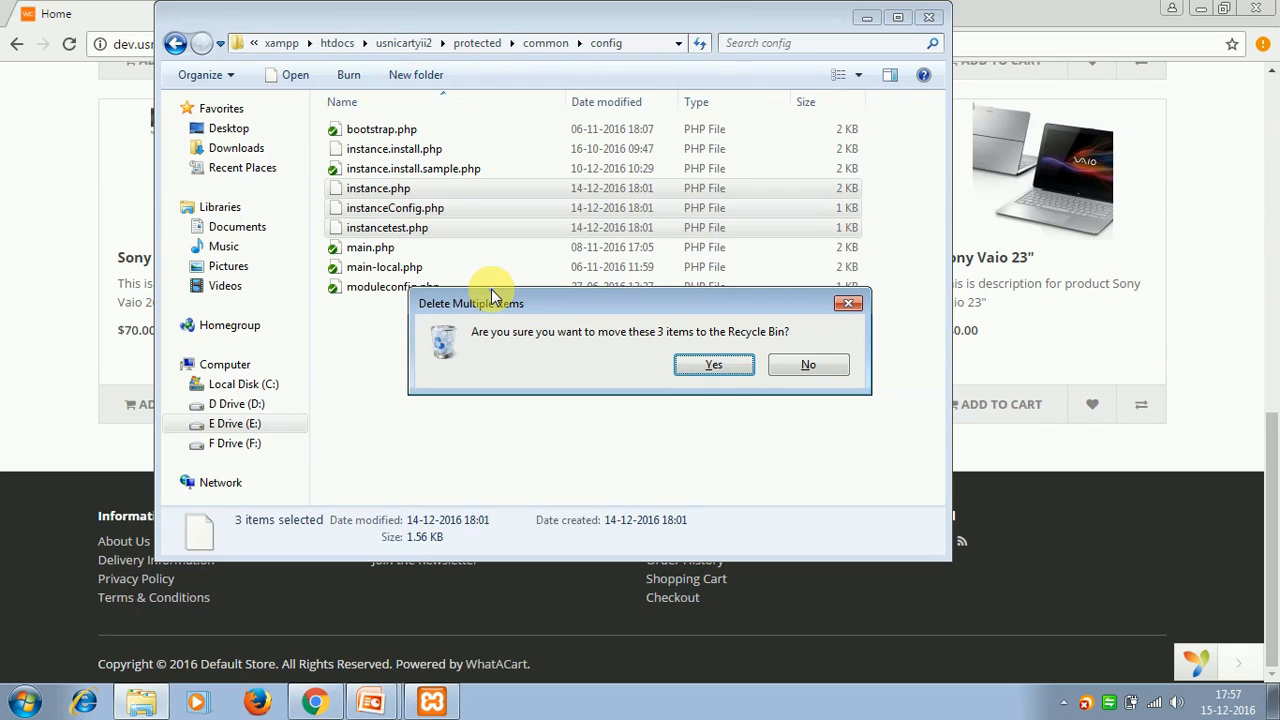
key(Return)
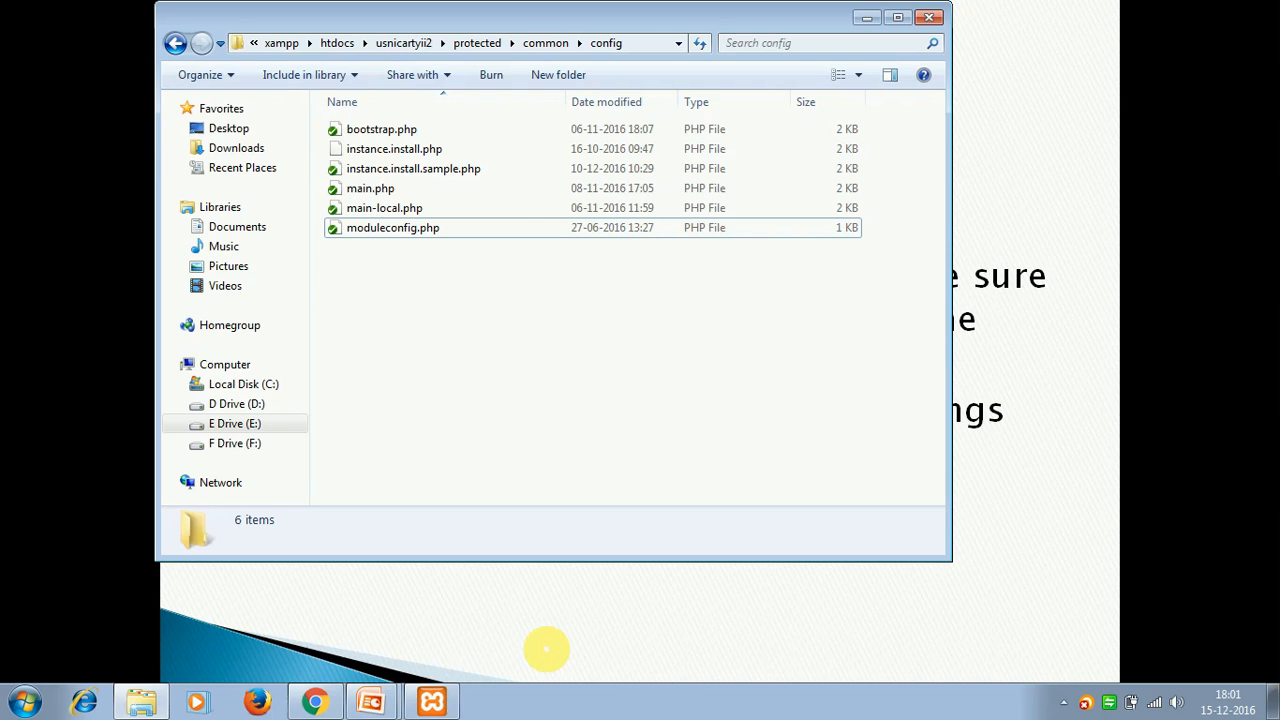
Switch to the dev.usnicart.com page in Chrome and reload it to start the WhatACart installer.
click(546, 650)
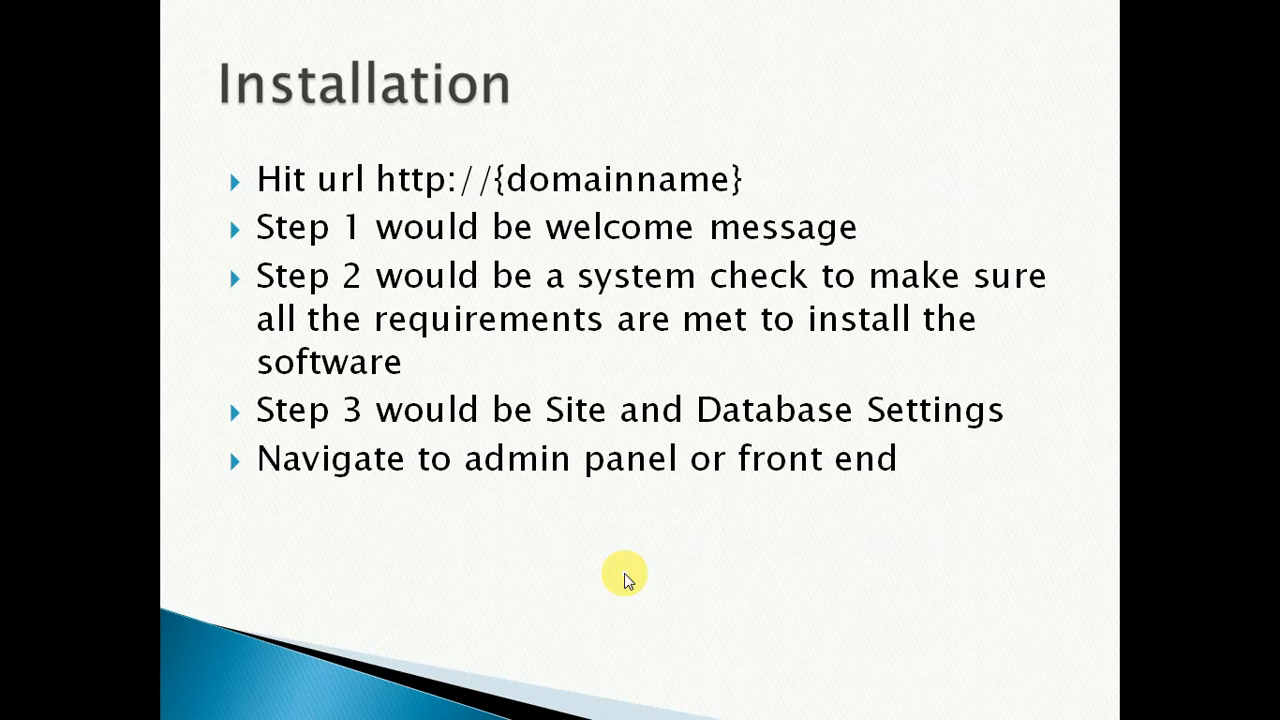
key(alt+Tab)
key(alt+Tab)
key(alt+Tab)
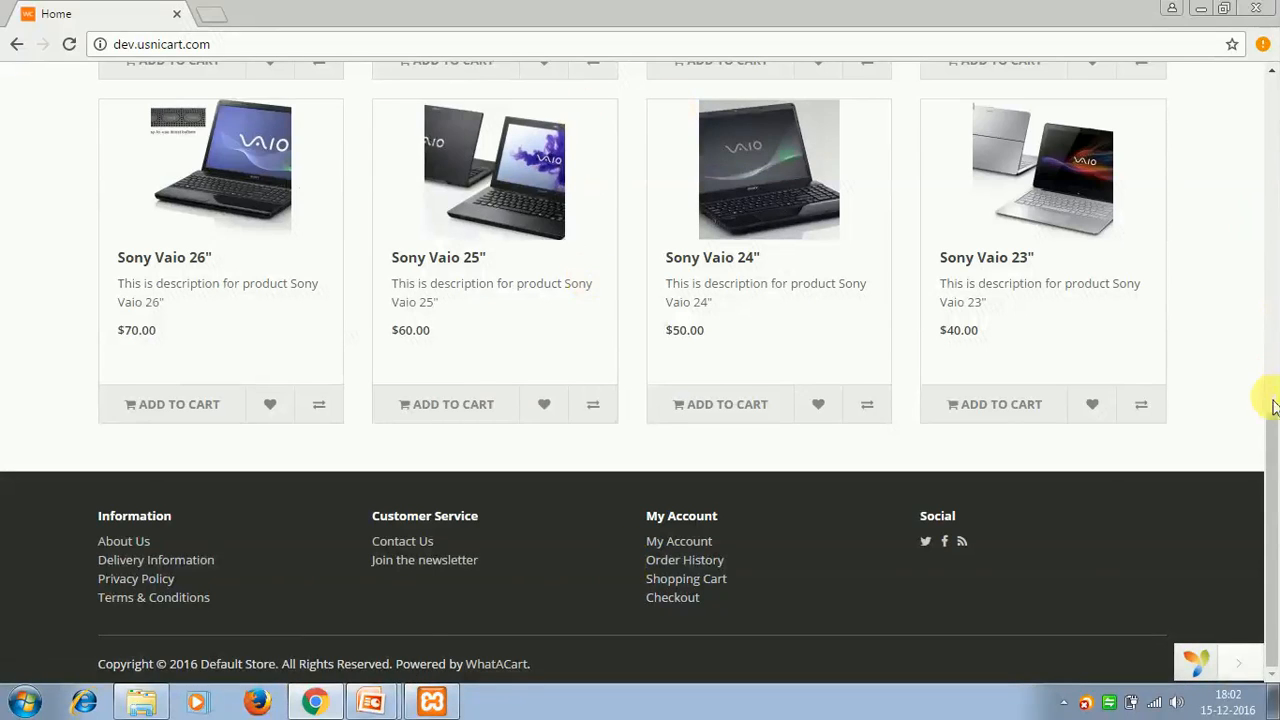
drag(1269, 434, 1275, 100)
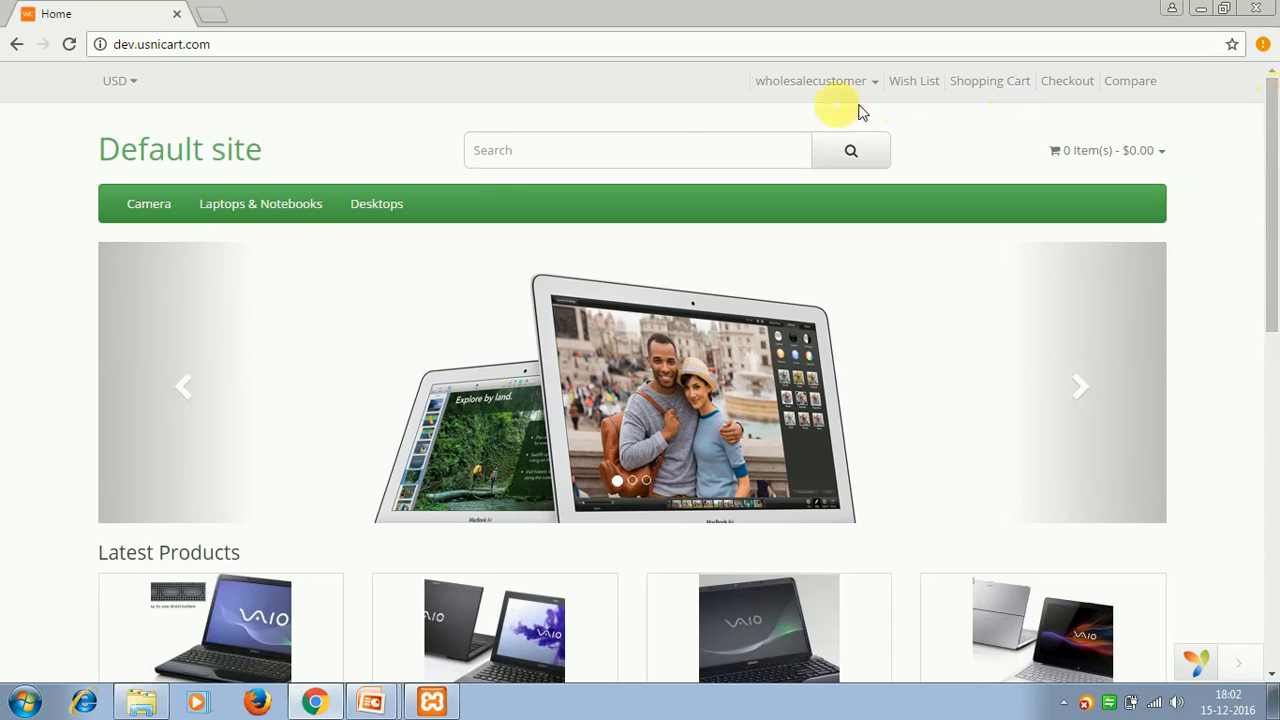
key(F5)
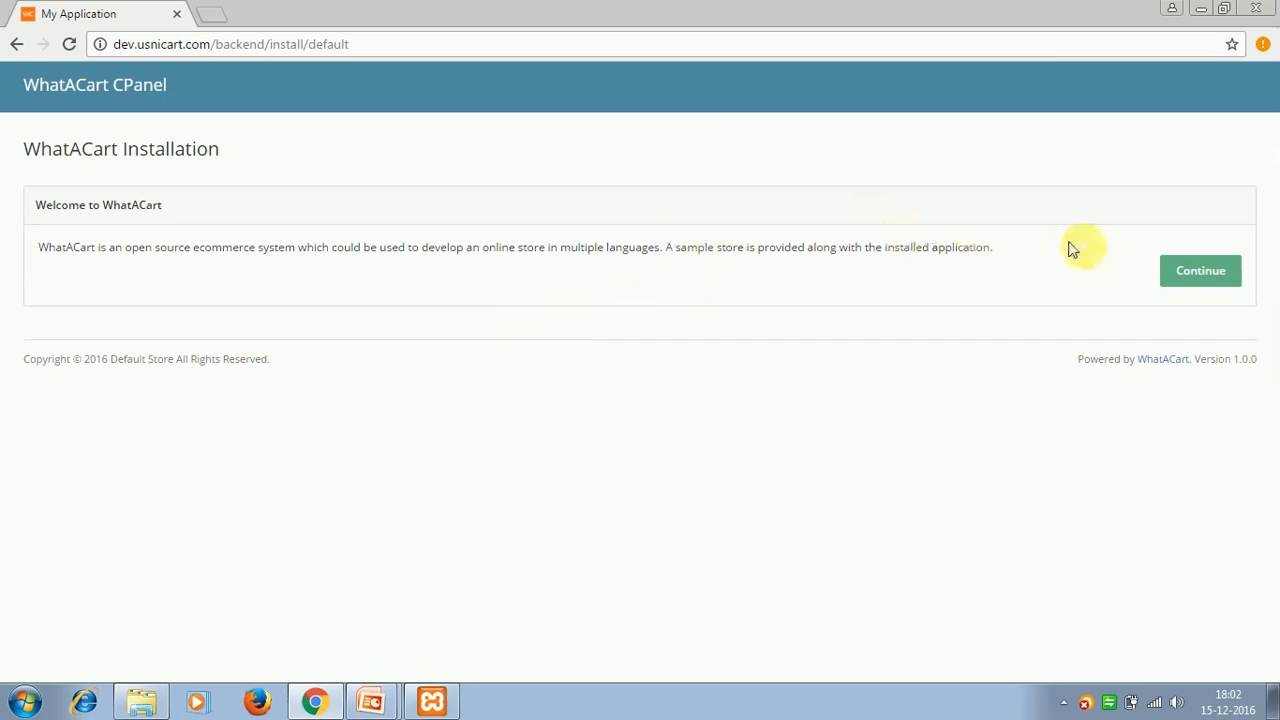
Continue past the installer's welcome page and review the full pre-installation check list.
click(1200, 278)
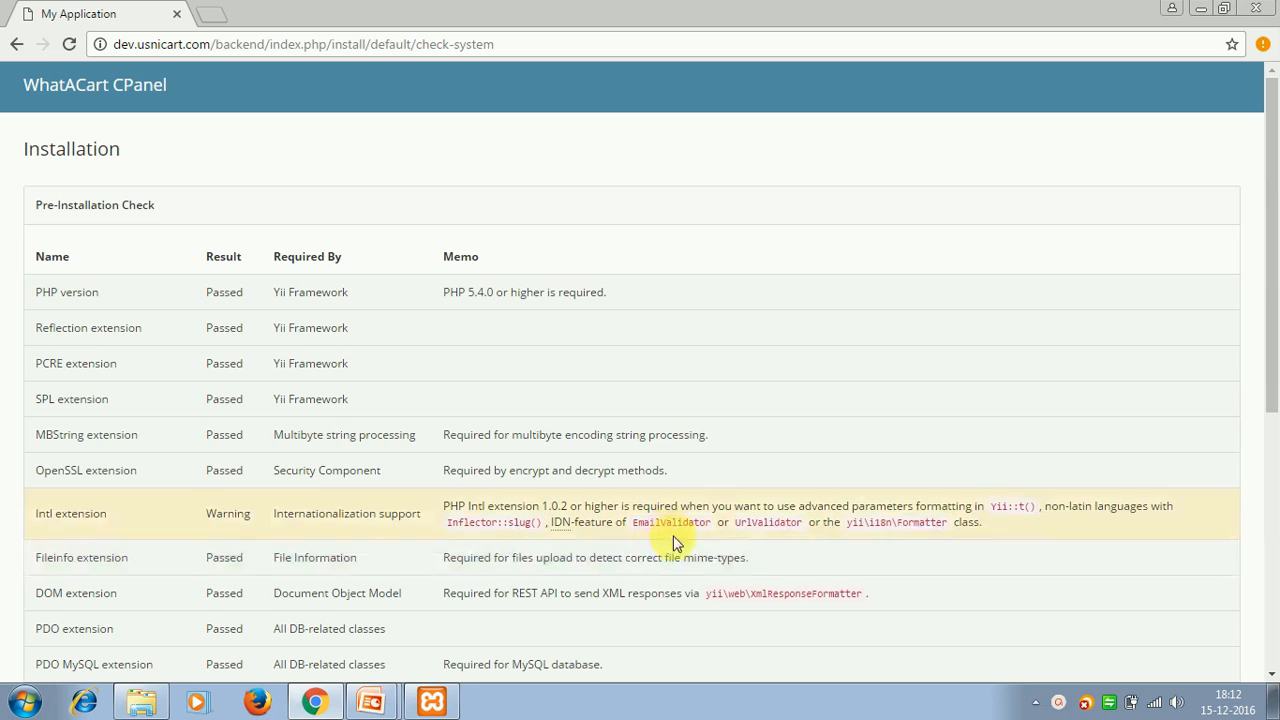
mouse_move(1273, 299)
mouse_down()
mouse_move(1272, 463)
mouse_move(1270, 308)
mouse_up()
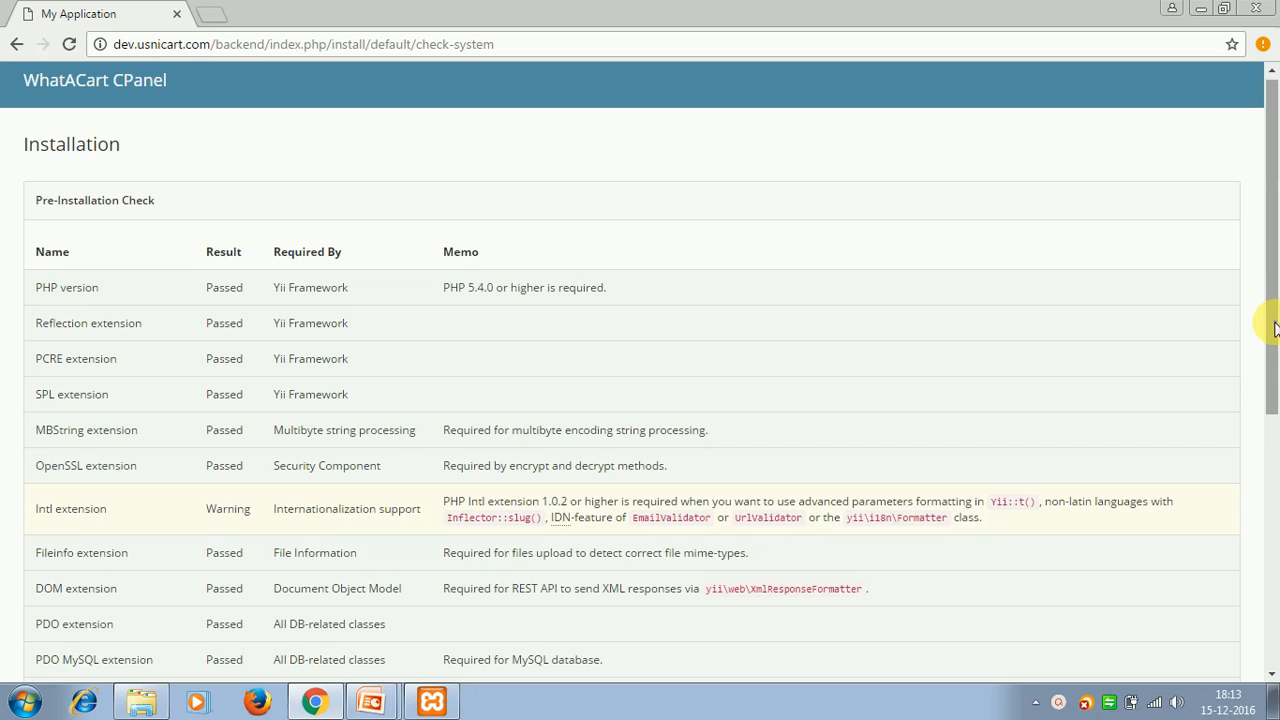
drag(1268, 329, 1268, 590)
click(1212, 584)
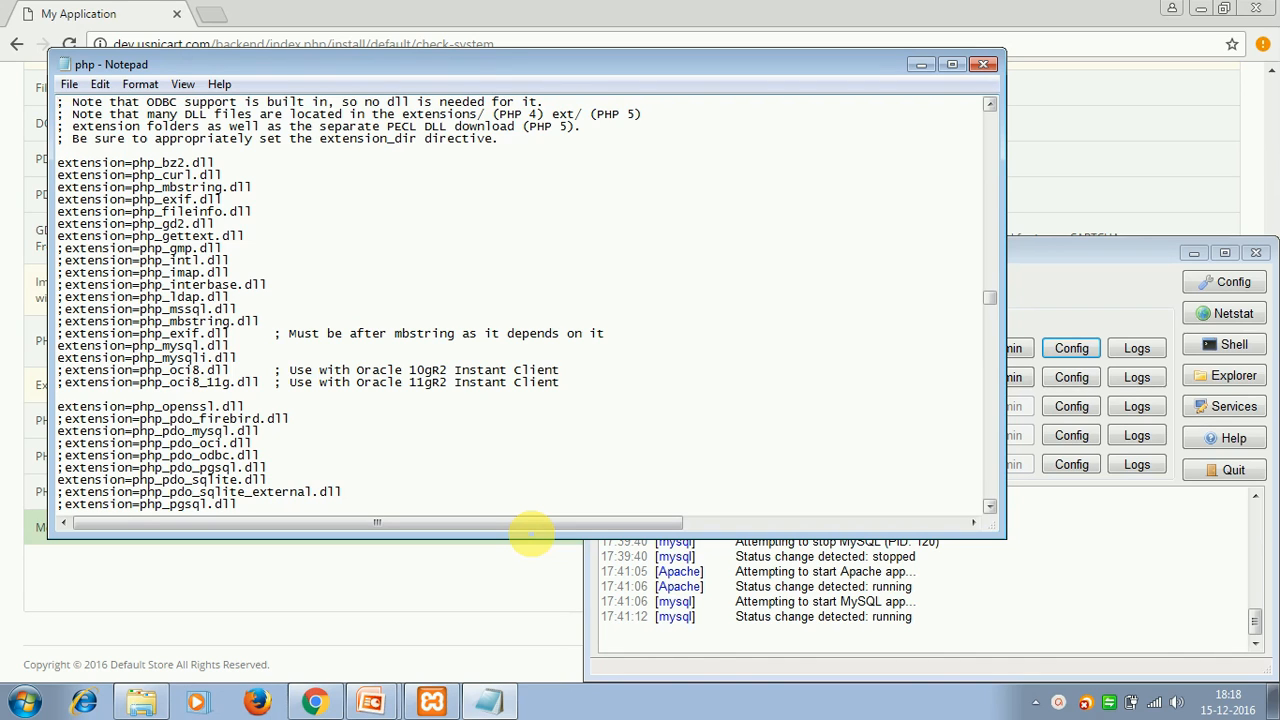
Comment out the extension=php_curl.dll line in the PHP configuration file with a leading semicolon.
click(372, 244)
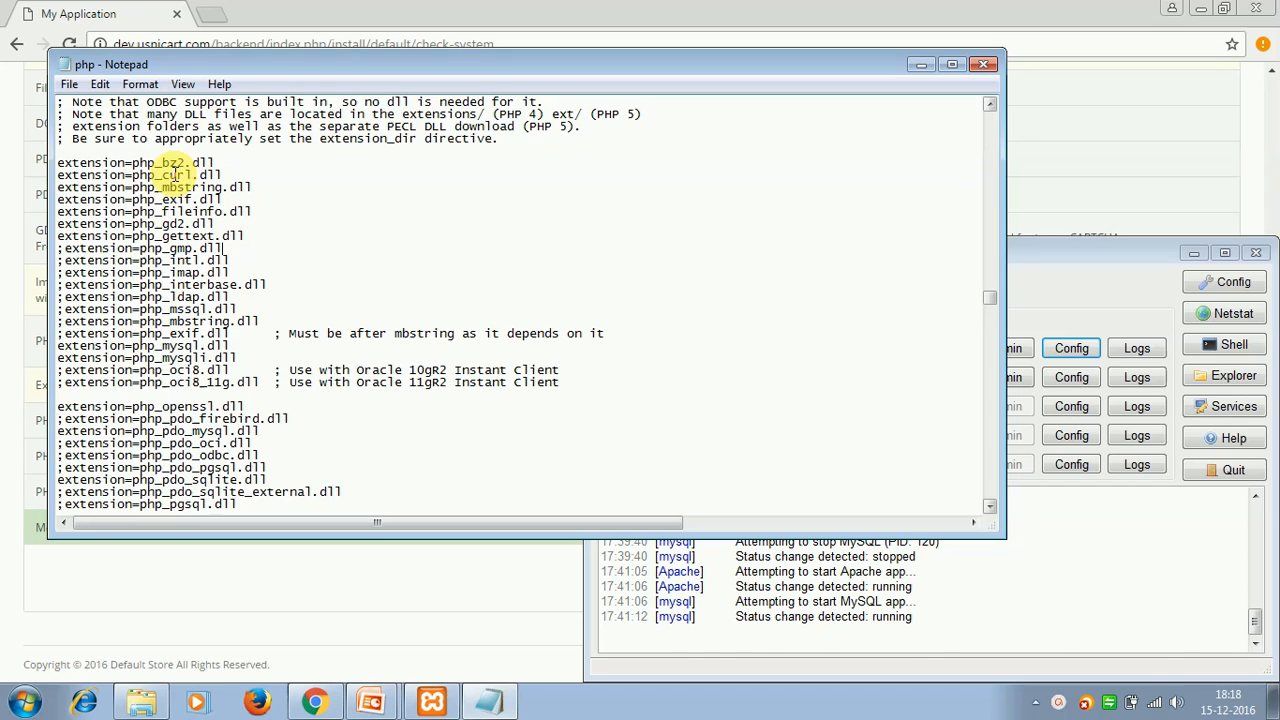
click(58, 175)
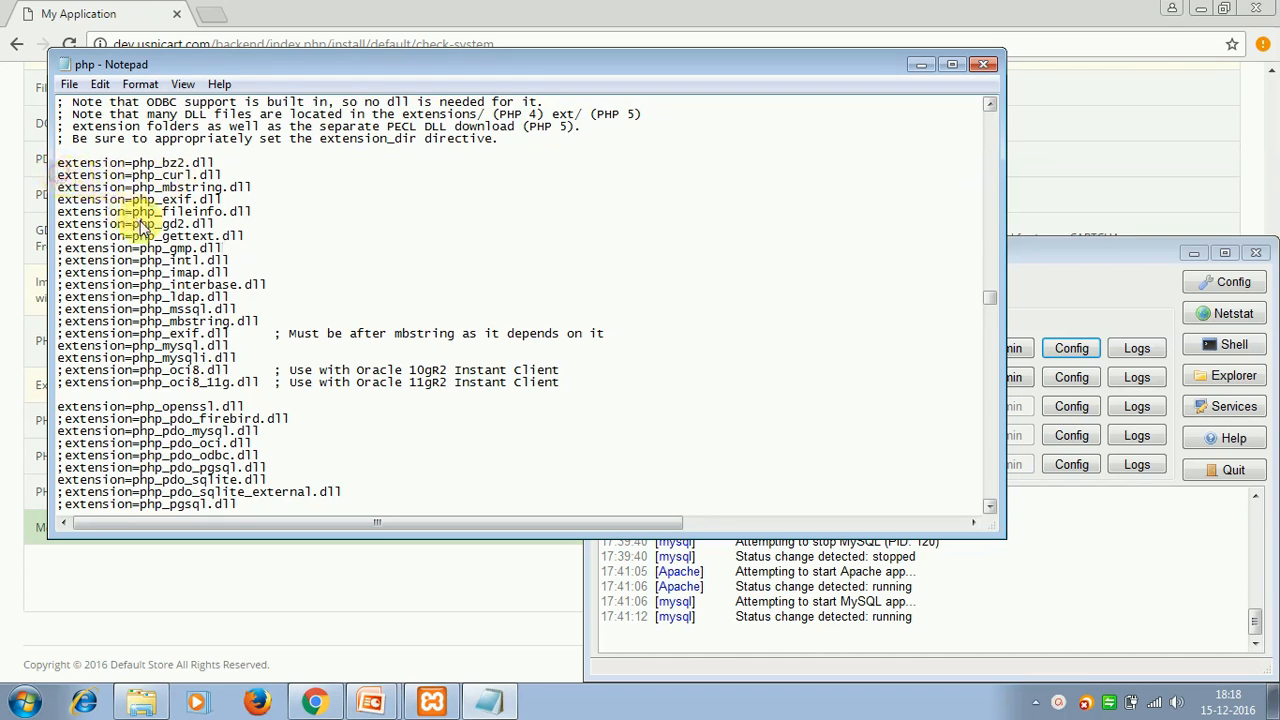
text(;)
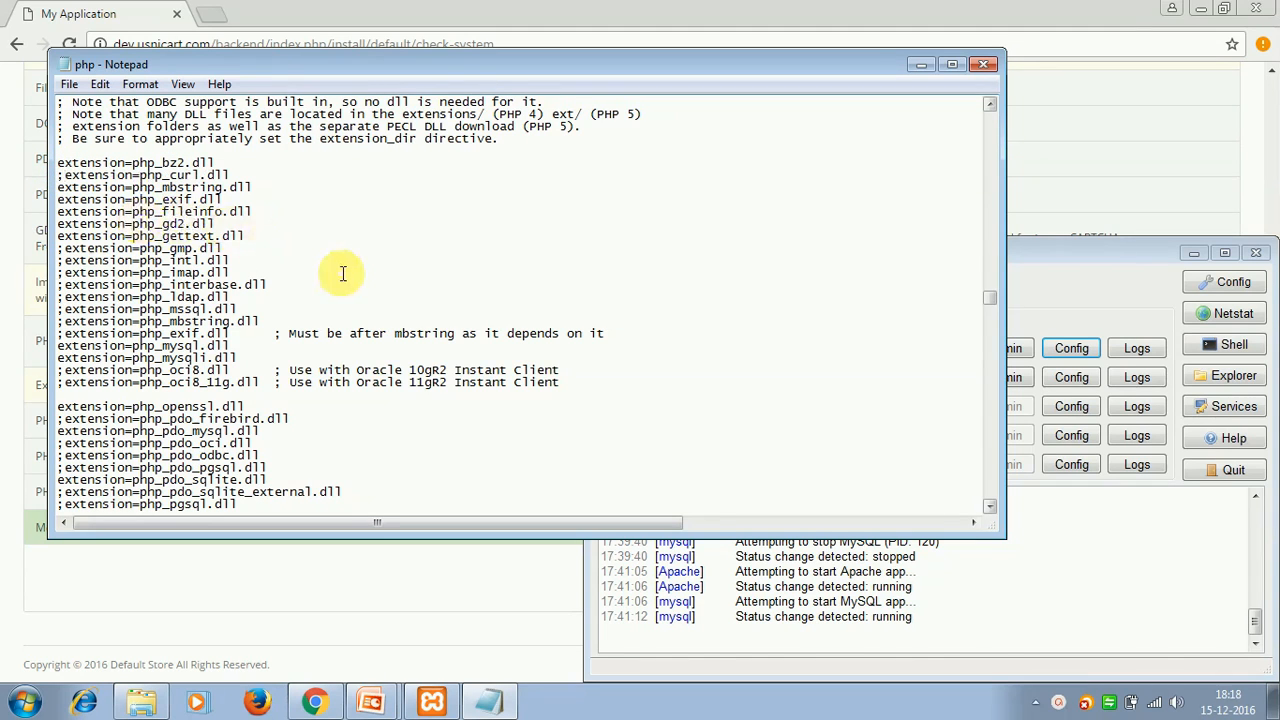
Switch to the XAMPP Control Panel and restart Apache to apply the disabled curl extension.
key(alt+Tab)
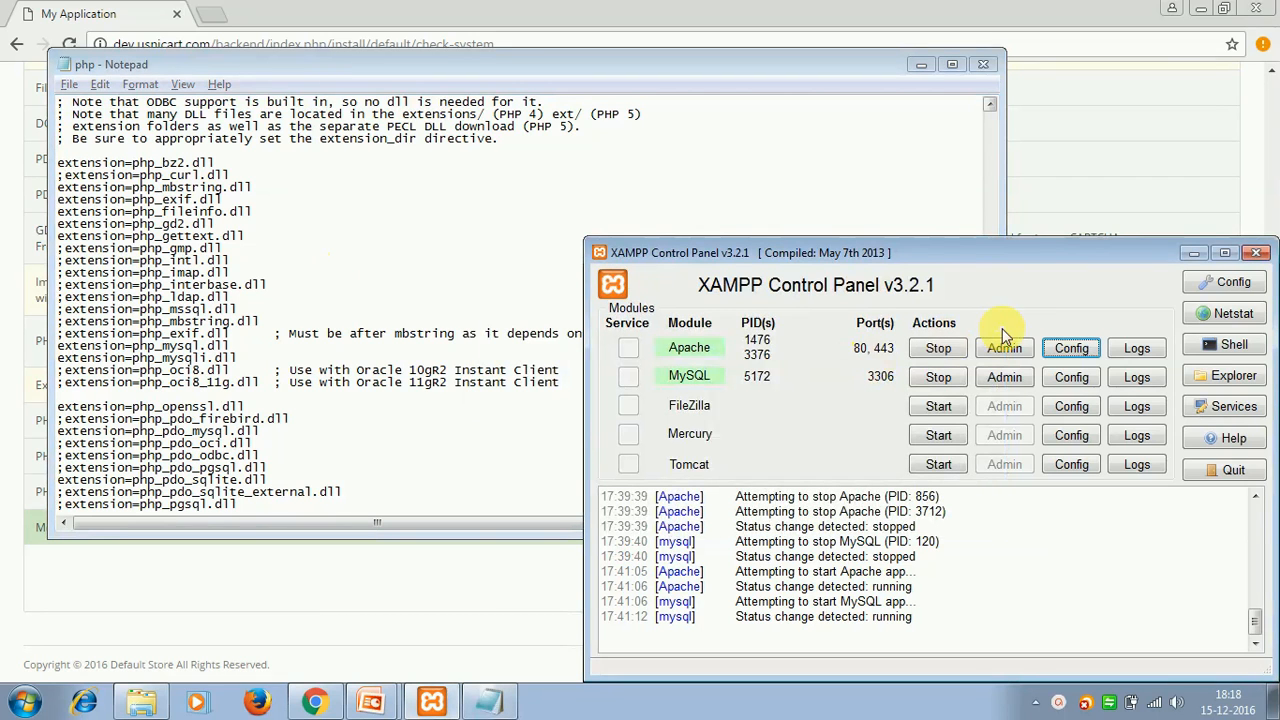
click(950, 356)
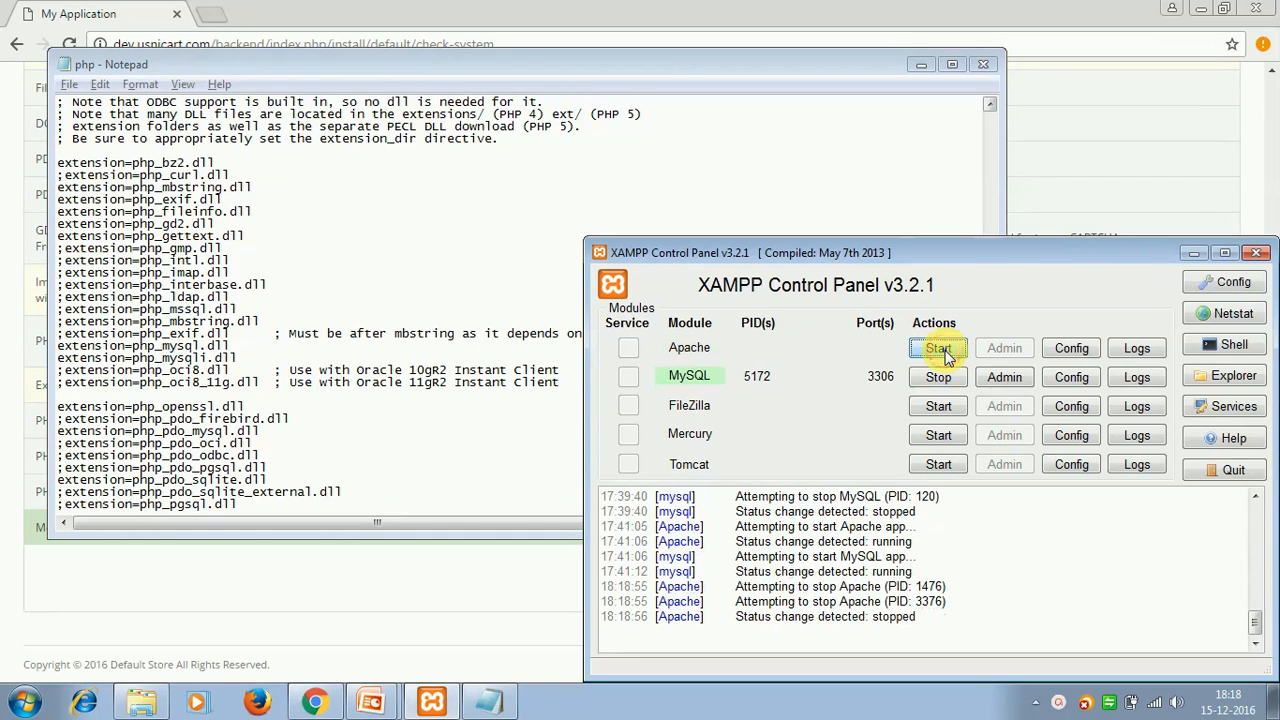
click(944, 353)
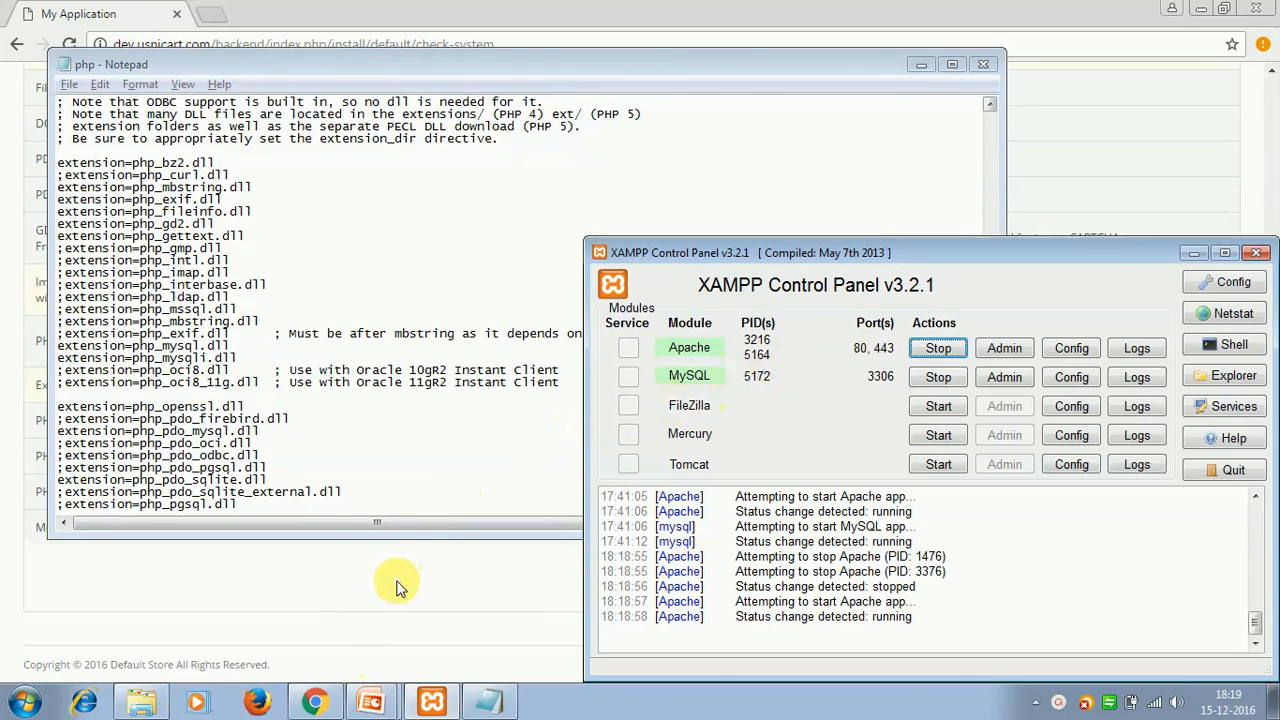
Switch to the installer's check page in Chrome, reload it and recheck the system requirements.
key(alt+Tab)
key(alt+Tab)
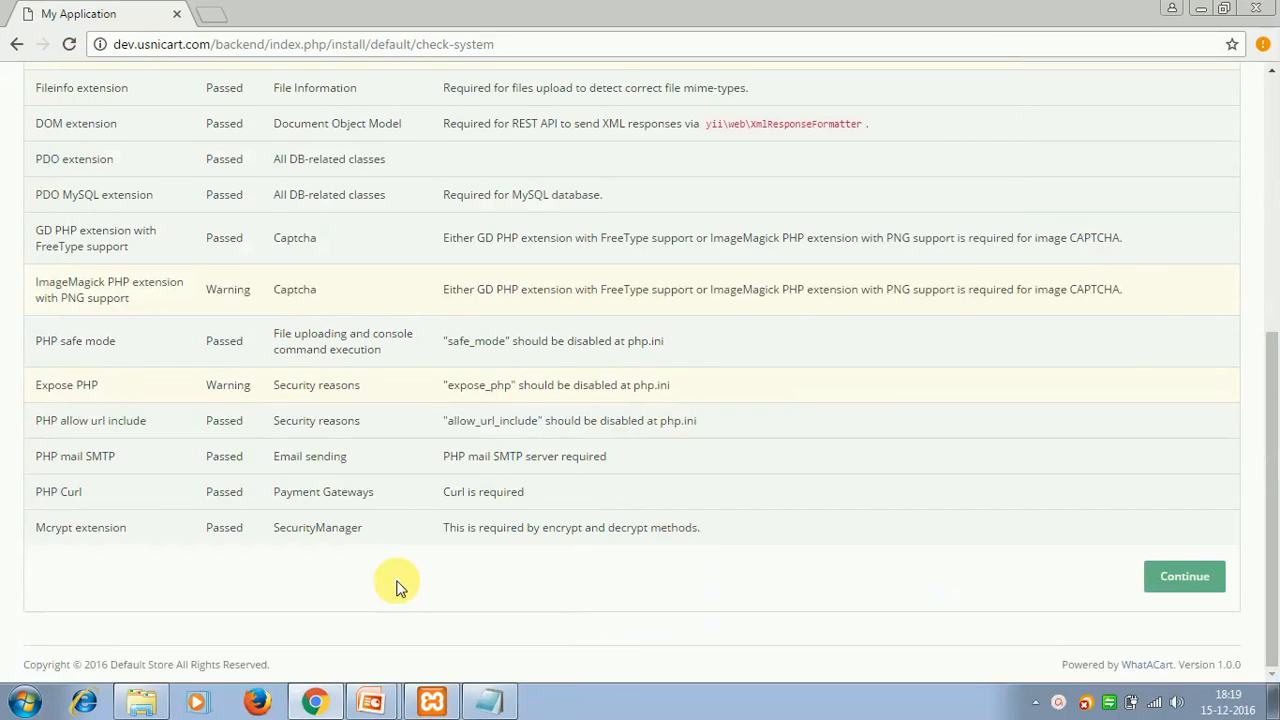
key(F5)
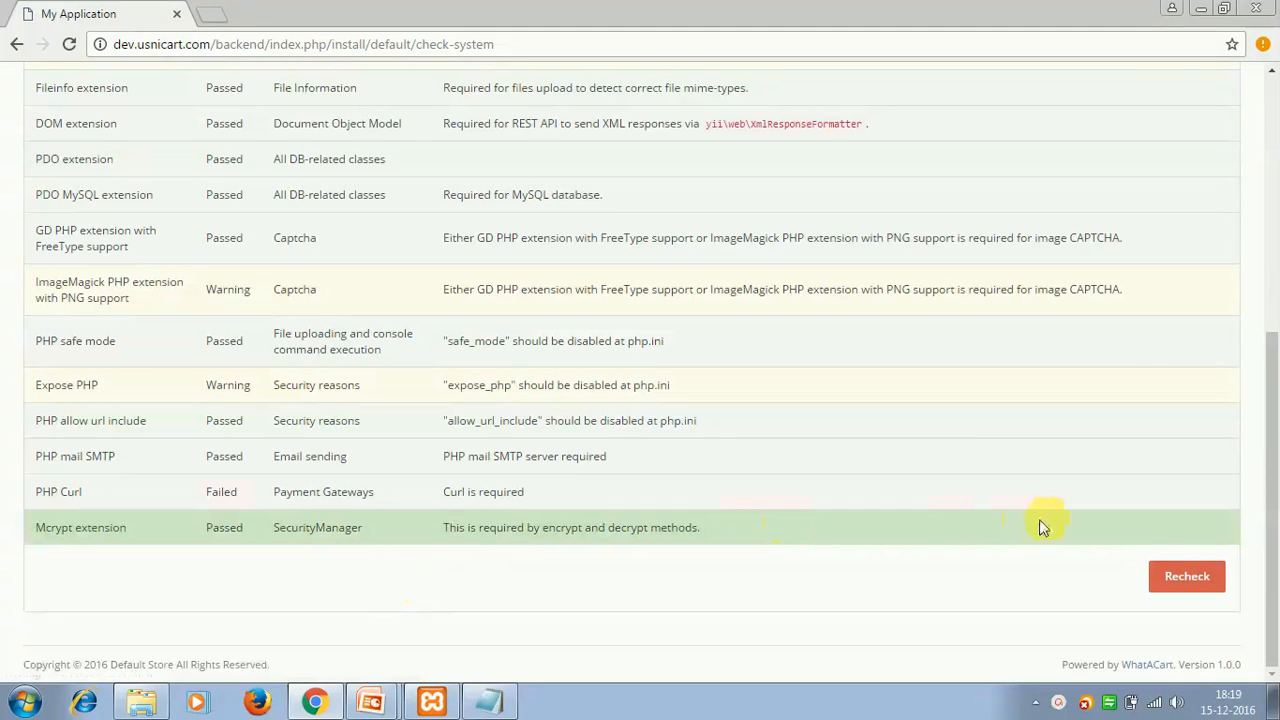
click(1195, 578)
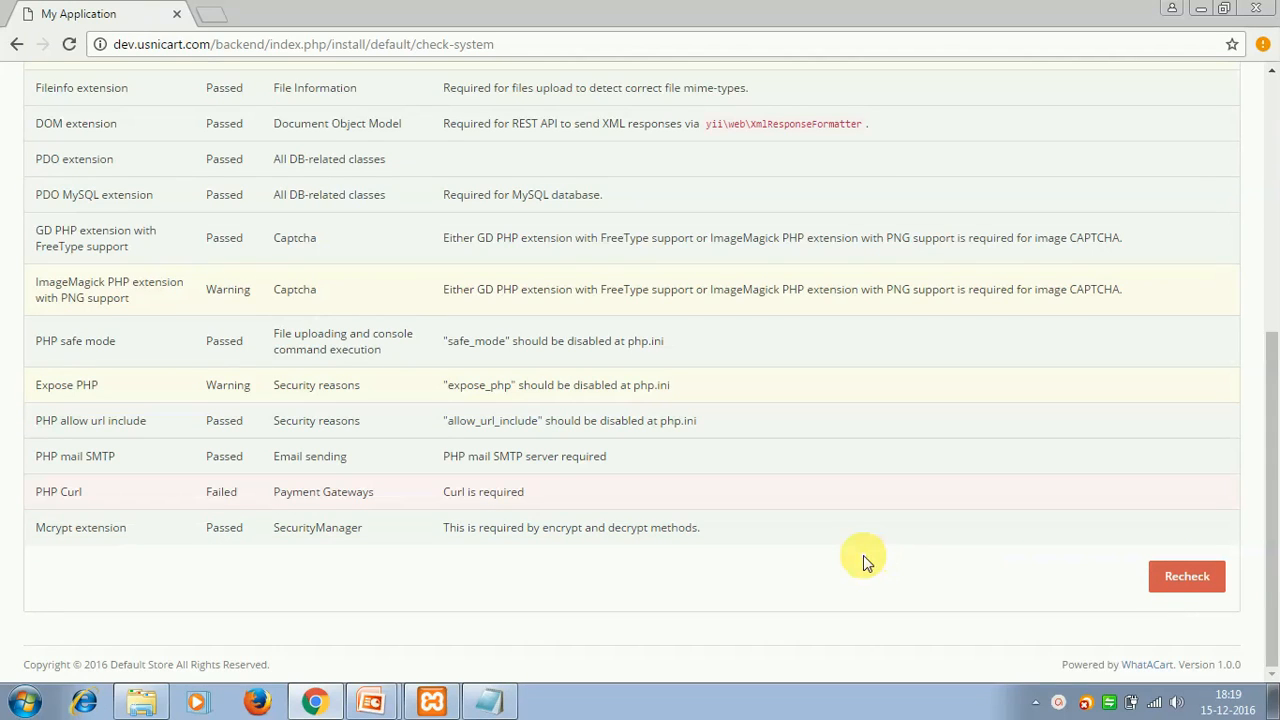
Switch to the PHP configuration file in Notepad and remove the semicolon before extension=php_curl.dll.
key(alt+Tab)
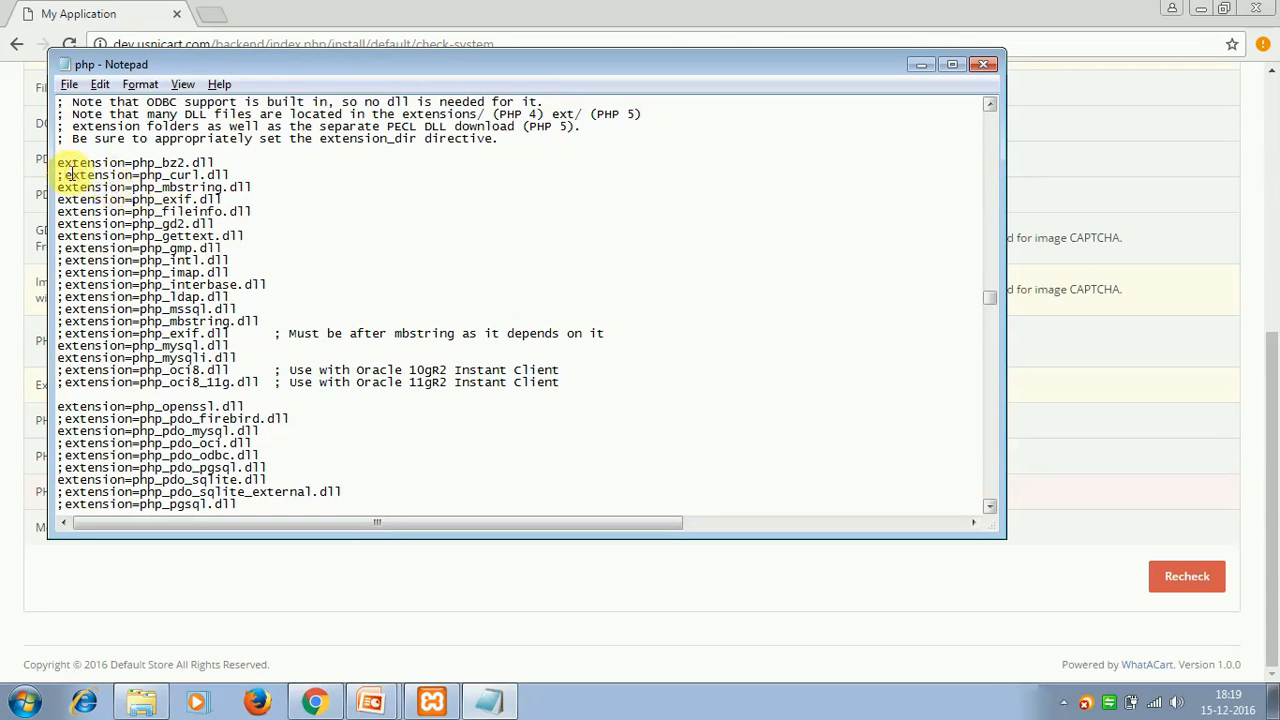
click(65, 175)
key(BackSpace)
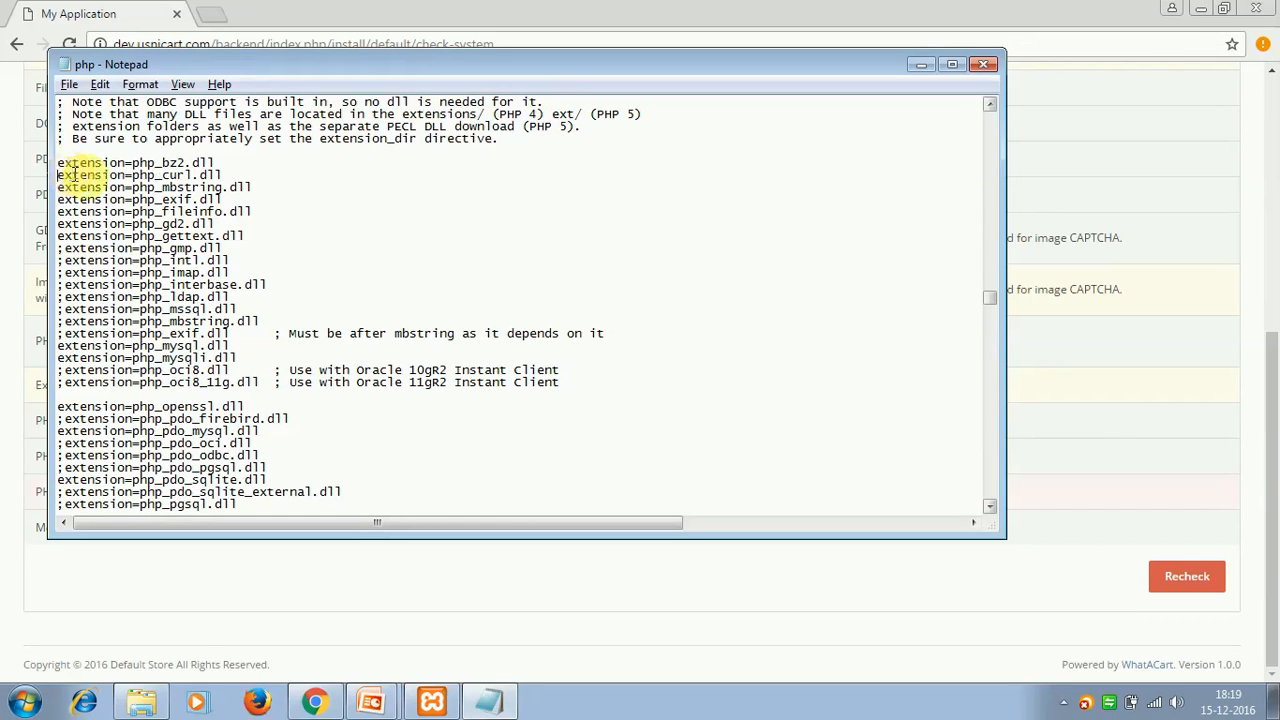
Switch to the XAMPP Control Panel and restart Apache to load the re-enabled curl extension.
key(alt+Tab)
key(Tab)
key(Tab)
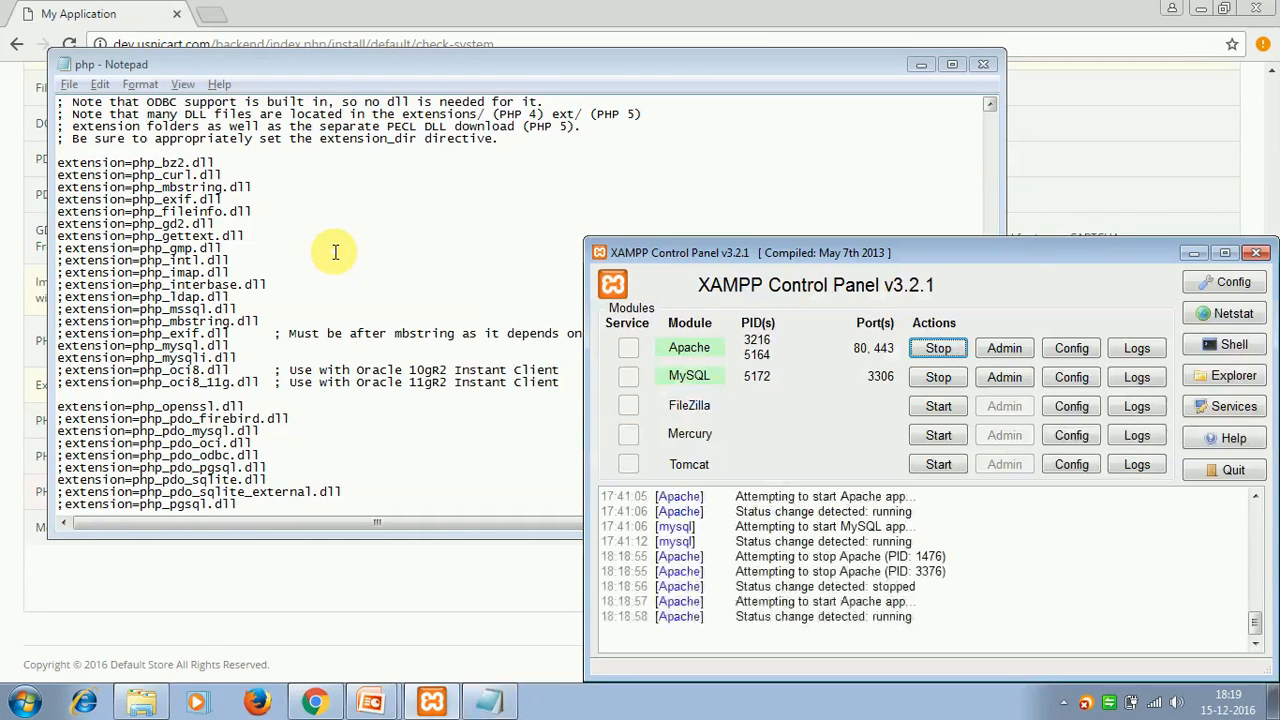
click(939, 352)
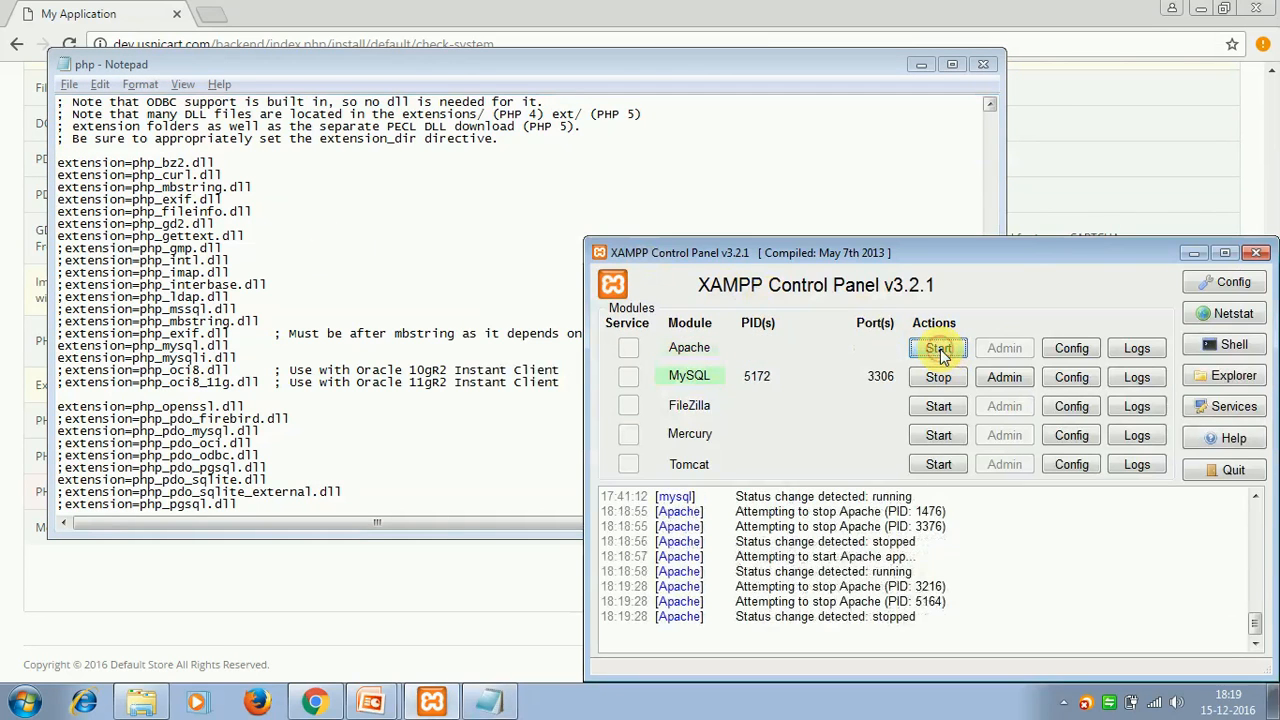
click(938, 349)
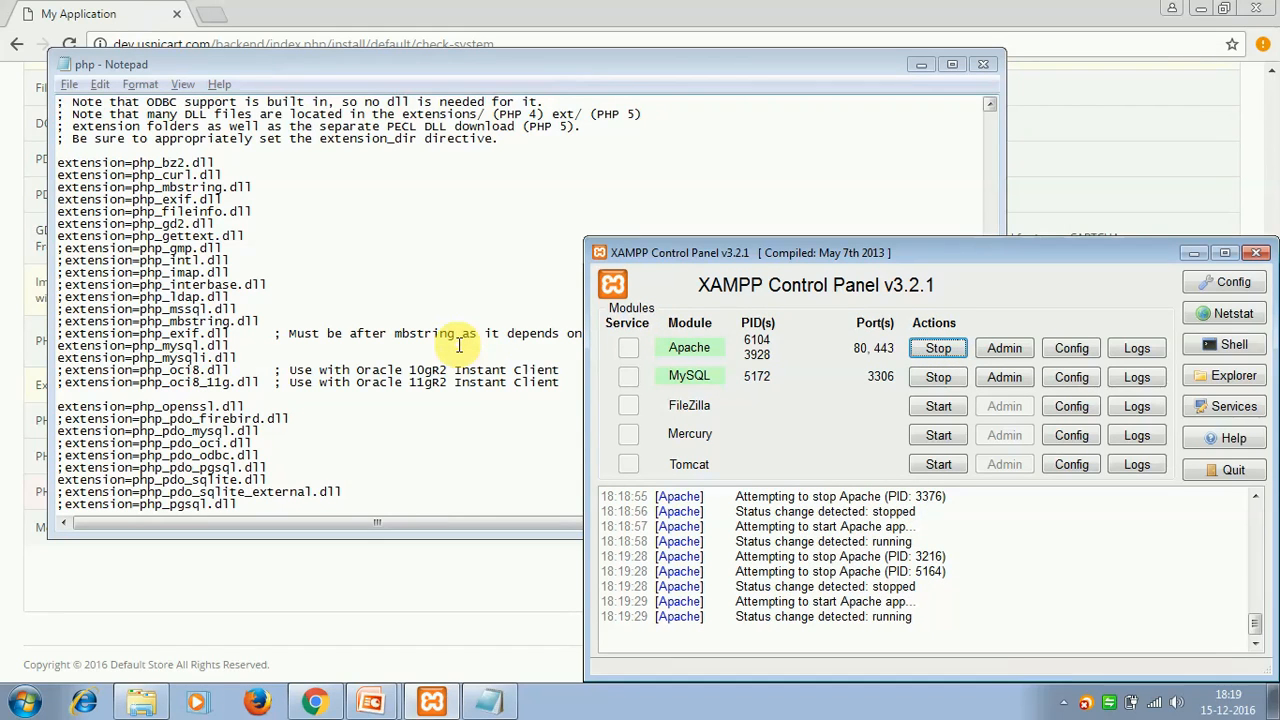
Switch to the installer's check page in Chrome, reload the system check and continue to the system settings.
key(alt+Tab)
key(alt+Tab)
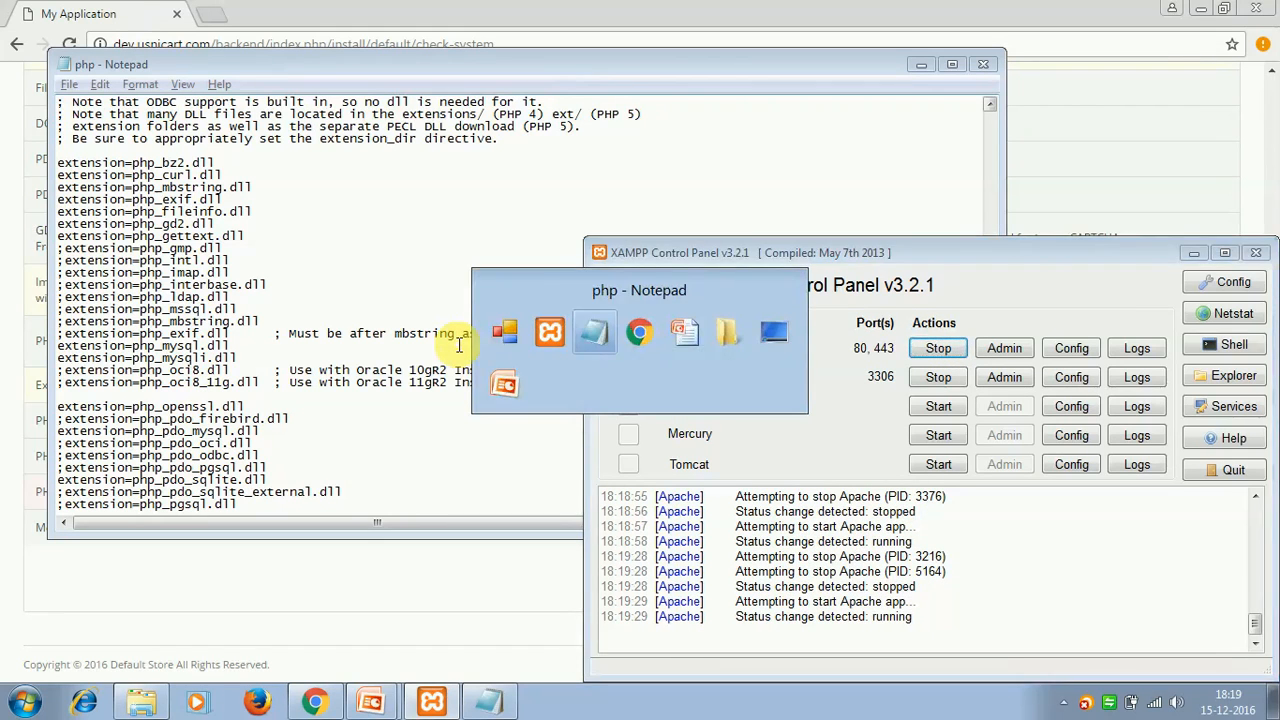
key(F5)
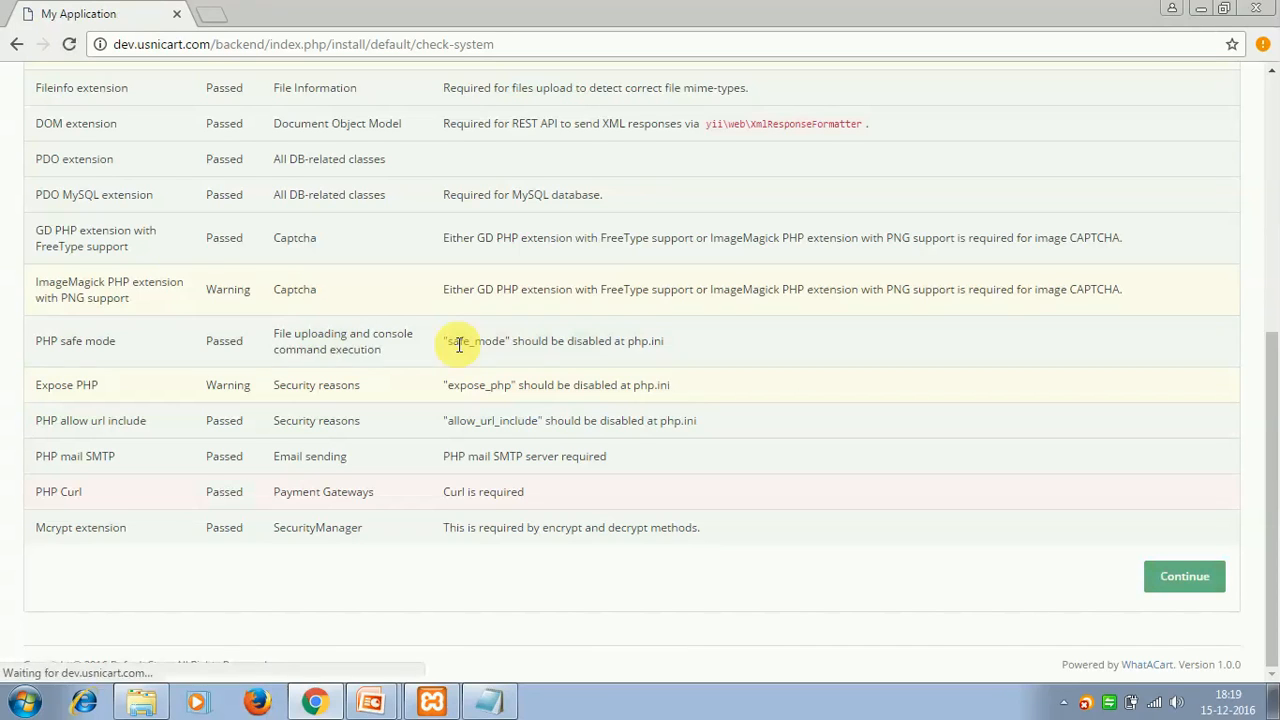
click(1184, 588)
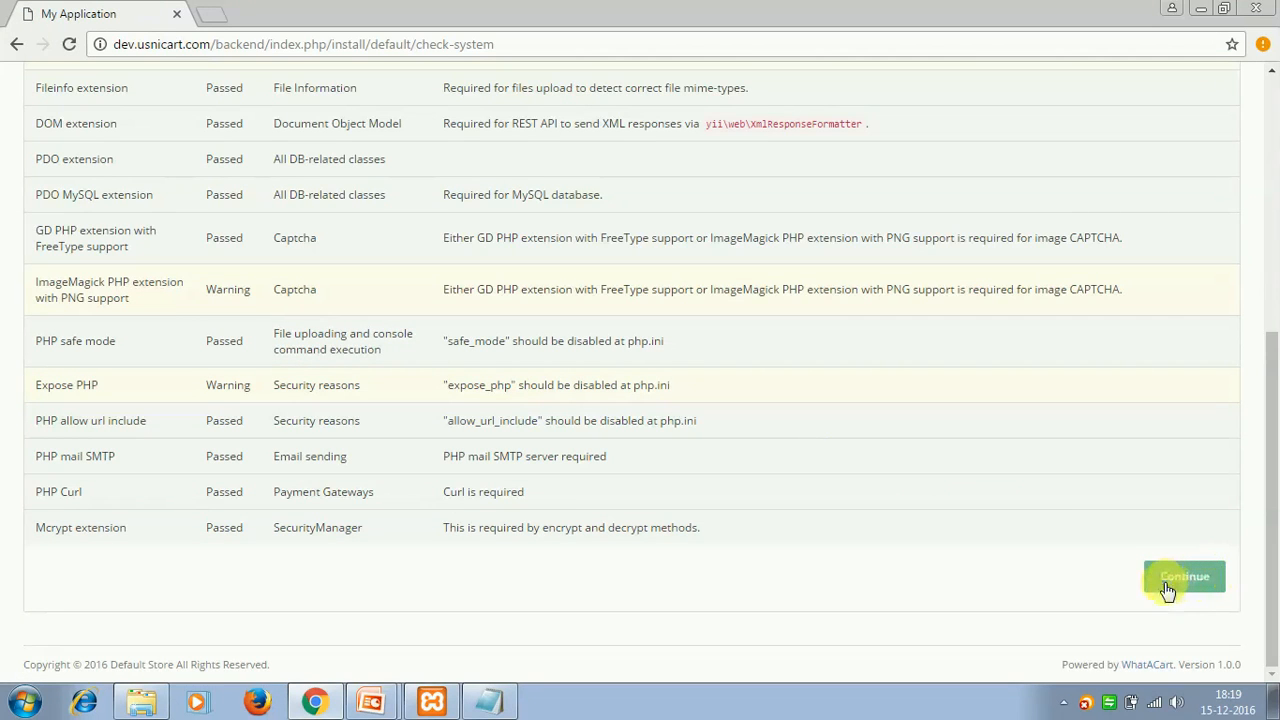
click(1182, 580)
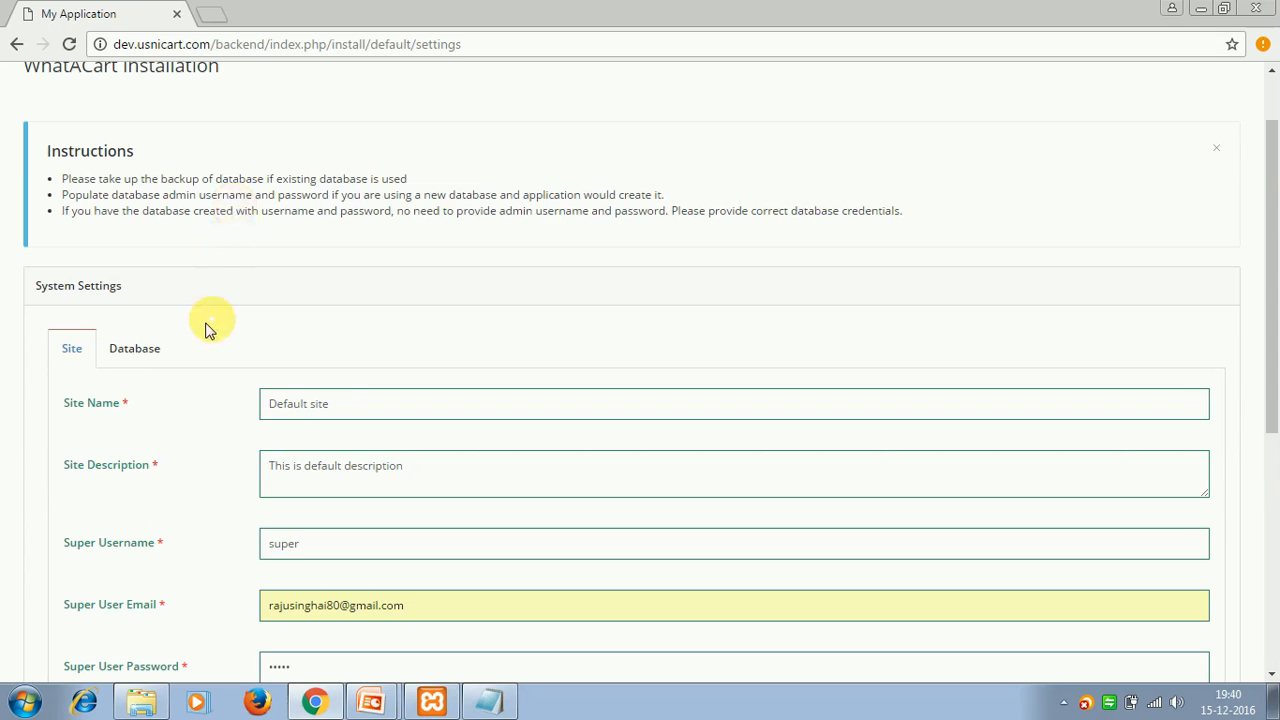
Review the installer's Site settings, including the available Environment options, front theme, timezone, logo and demo data option.
drag(1276, 240, 1276, 357)
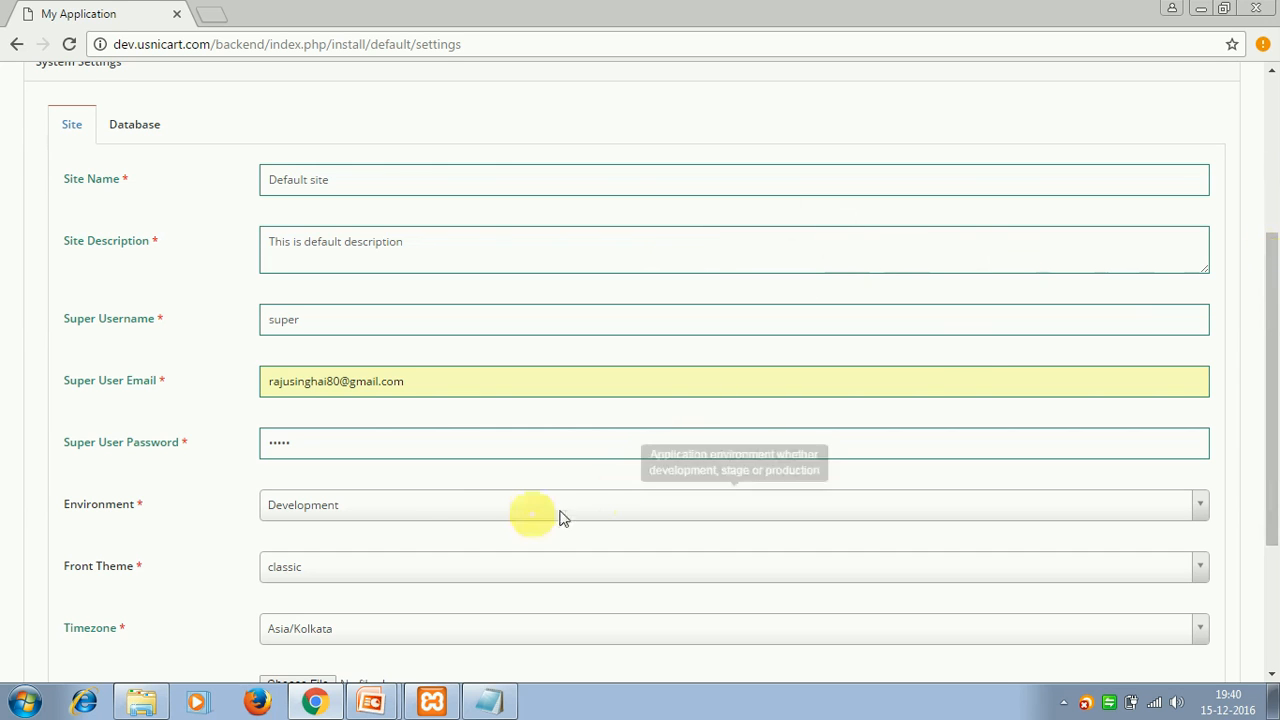
click(447, 522)
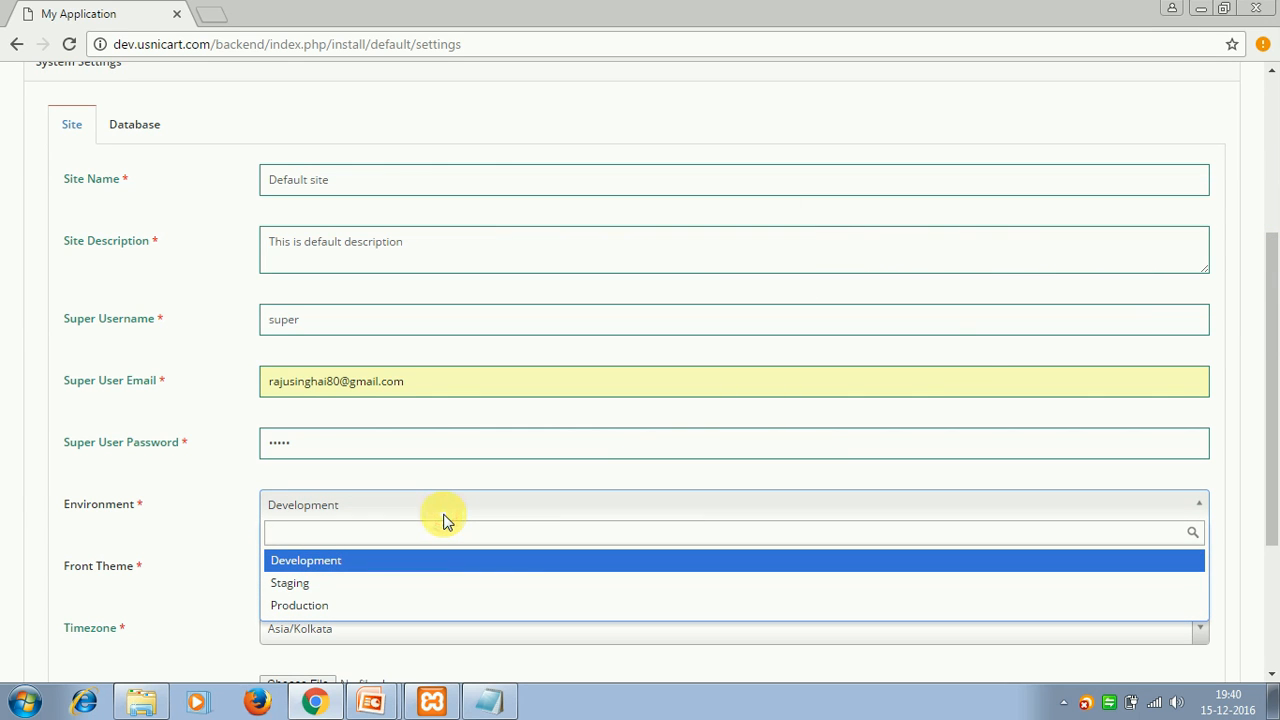
click(445, 518)
click(445, 518)
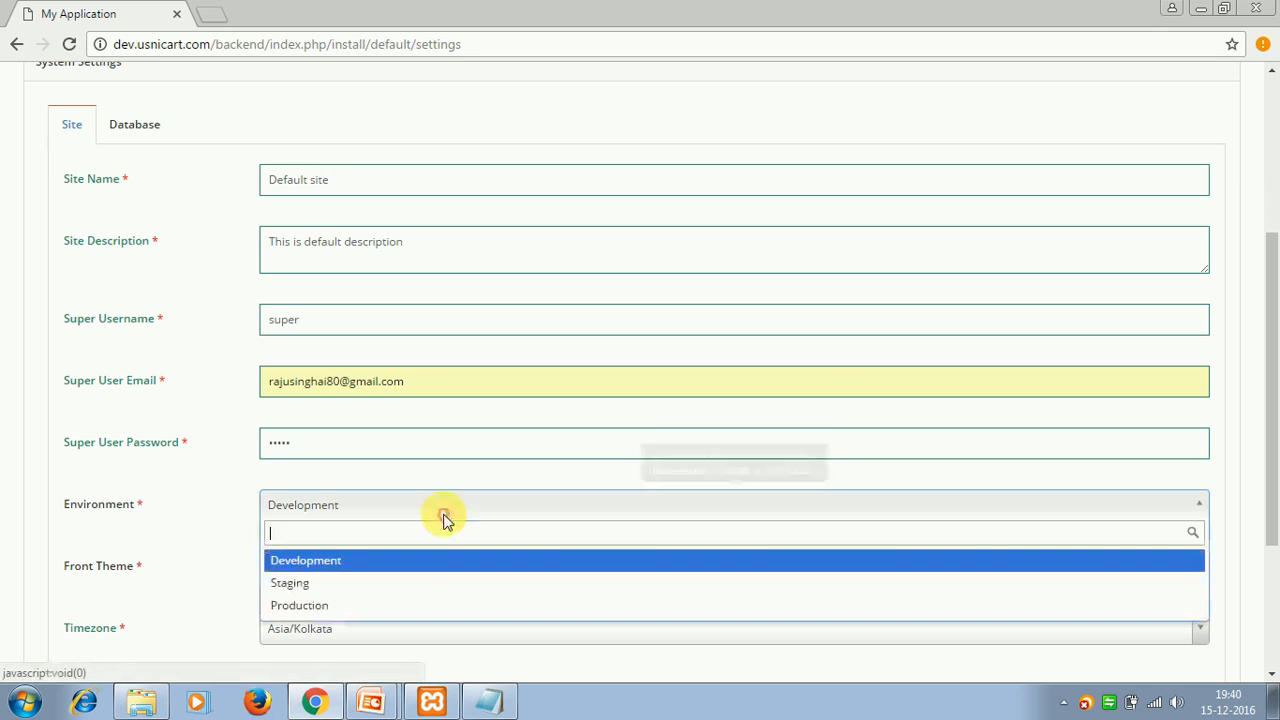
click(445, 518)
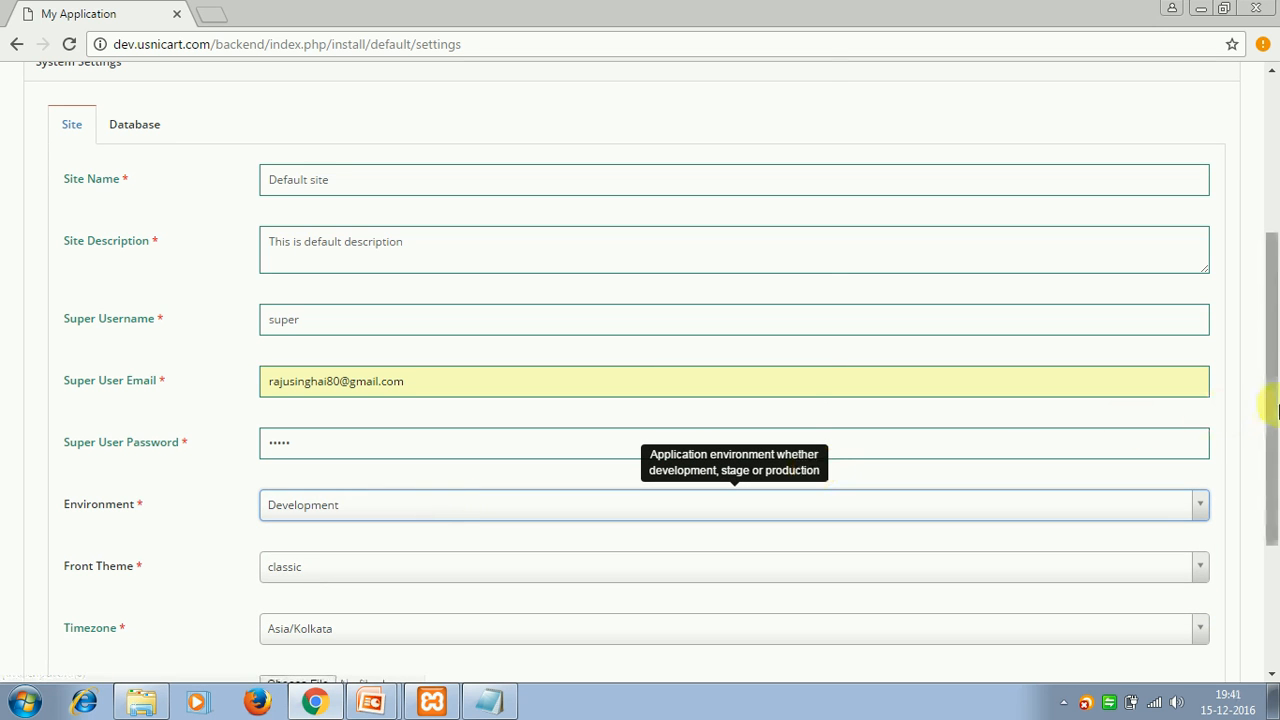
drag(1272, 413, 1268, 500)
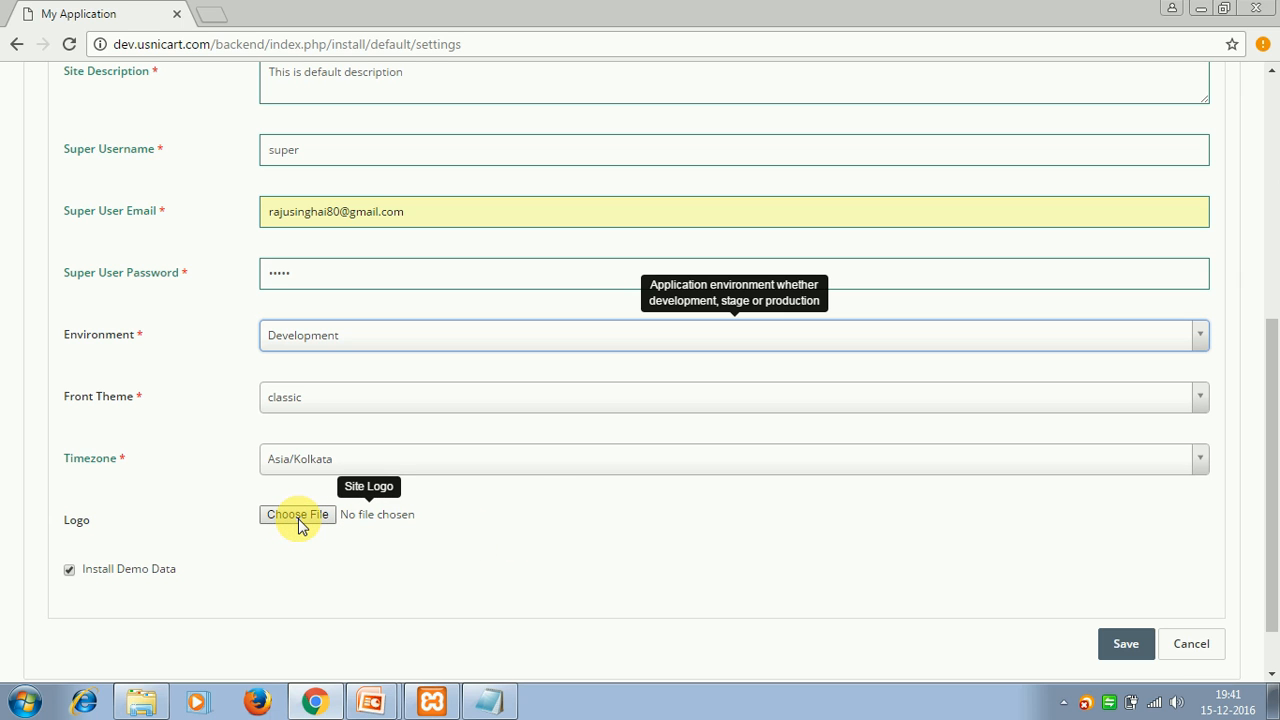
drag(1266, 480, 1274, 343)
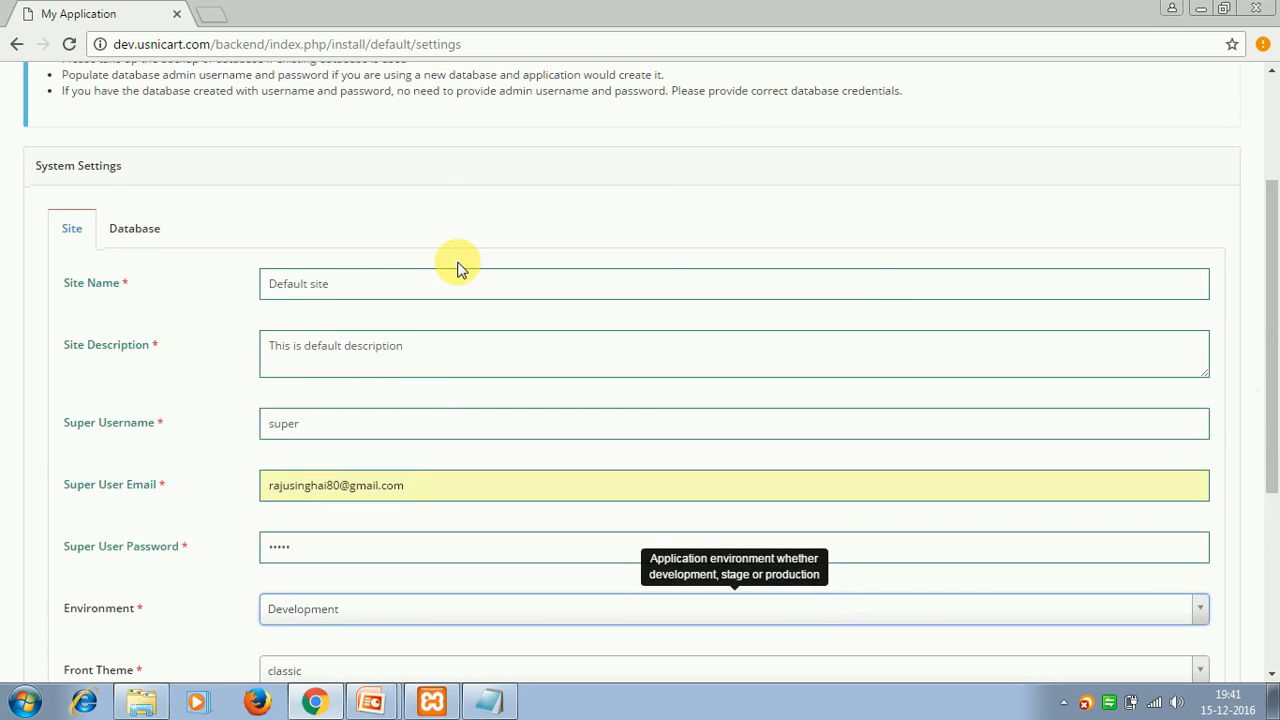
Review the installer's Database settings and save the system settings to run the installation.
click(129, 231)
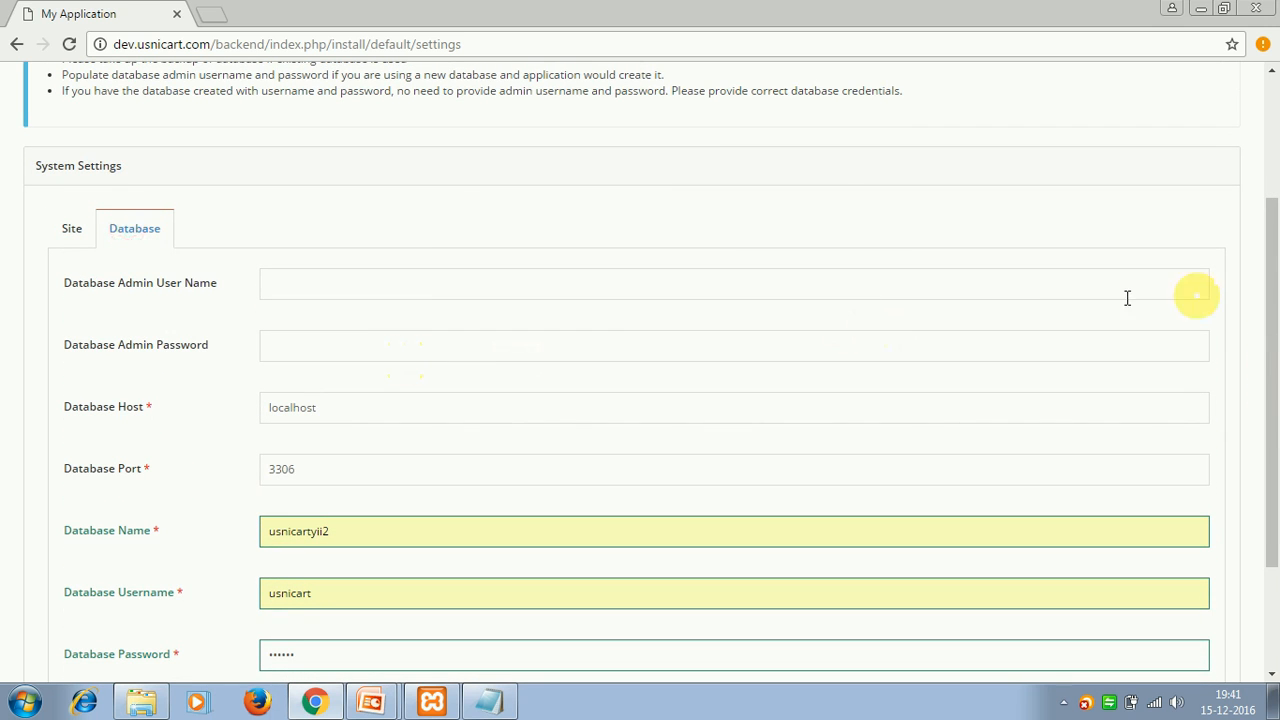
drag(1277, 297, 1277, 311)
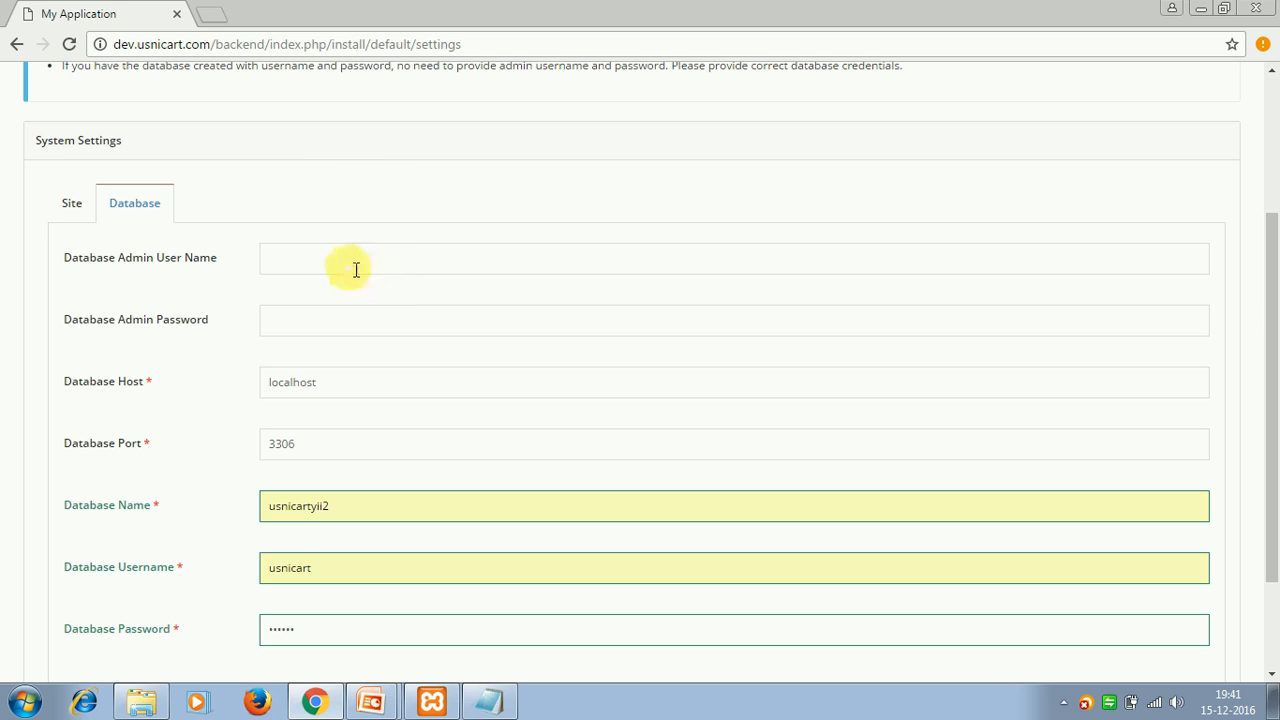
click(328, 259)
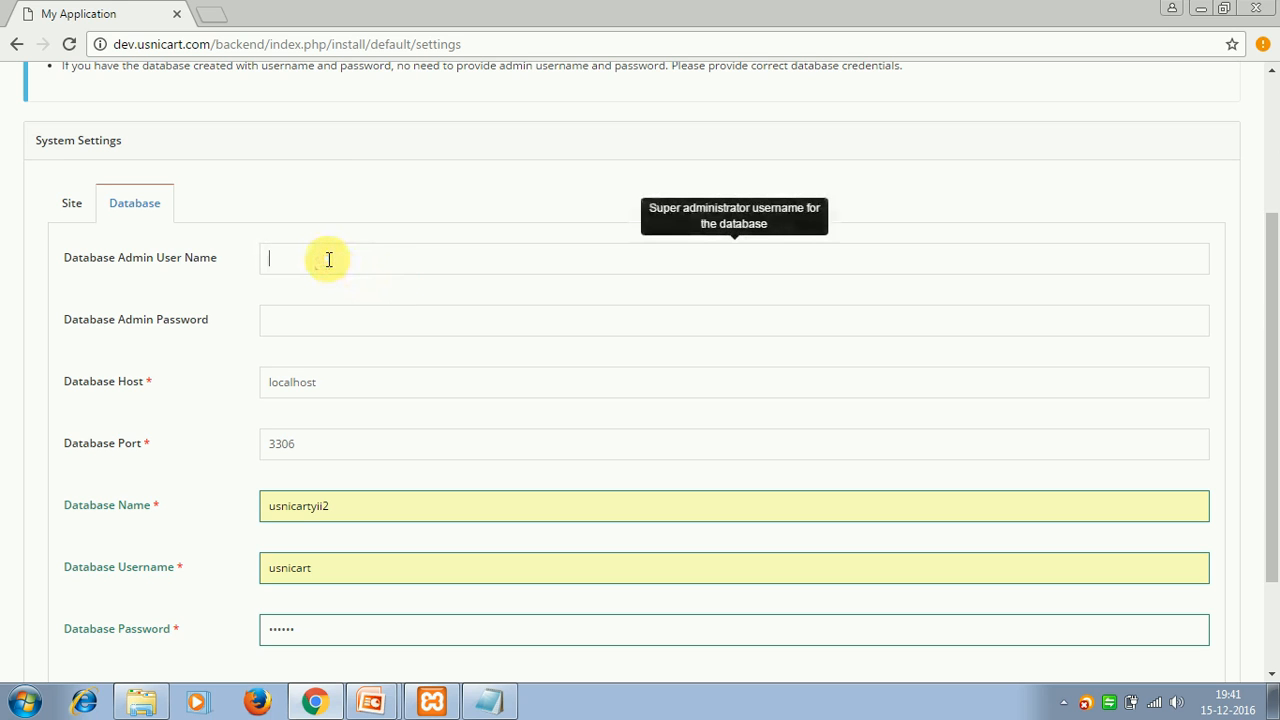
click(316, 320)
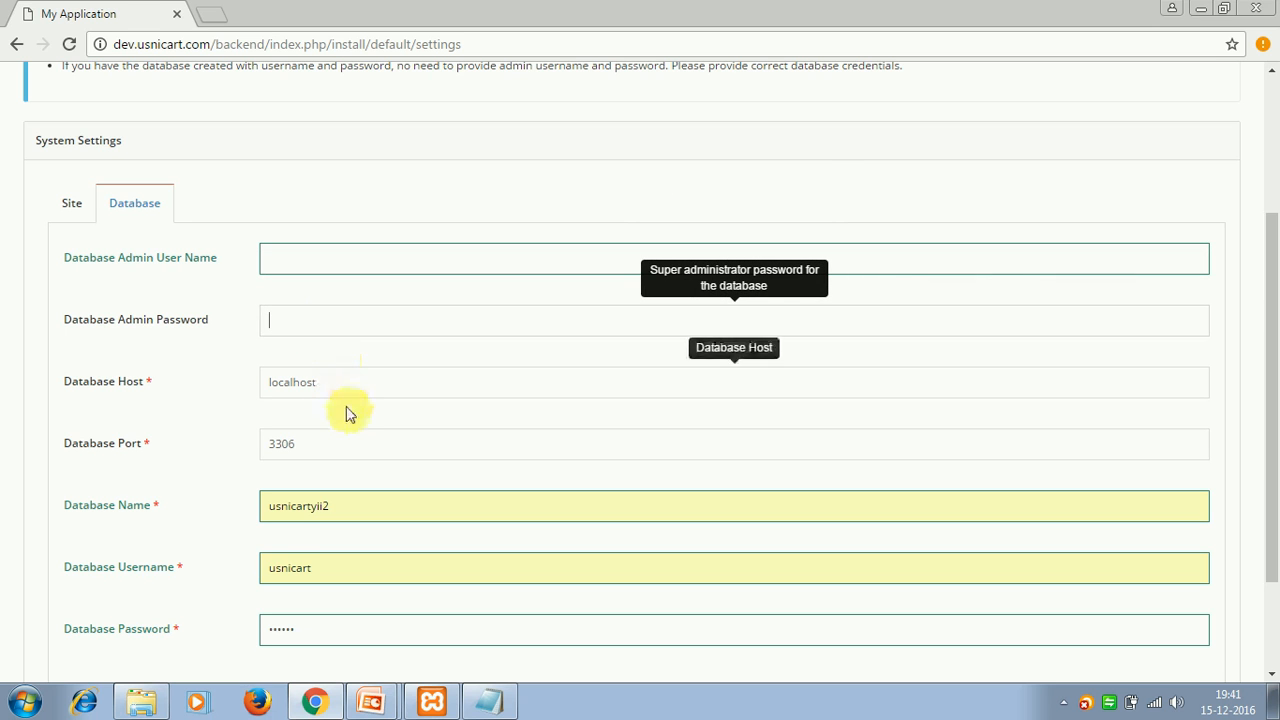
drag(1270, 360, 1272, 308)
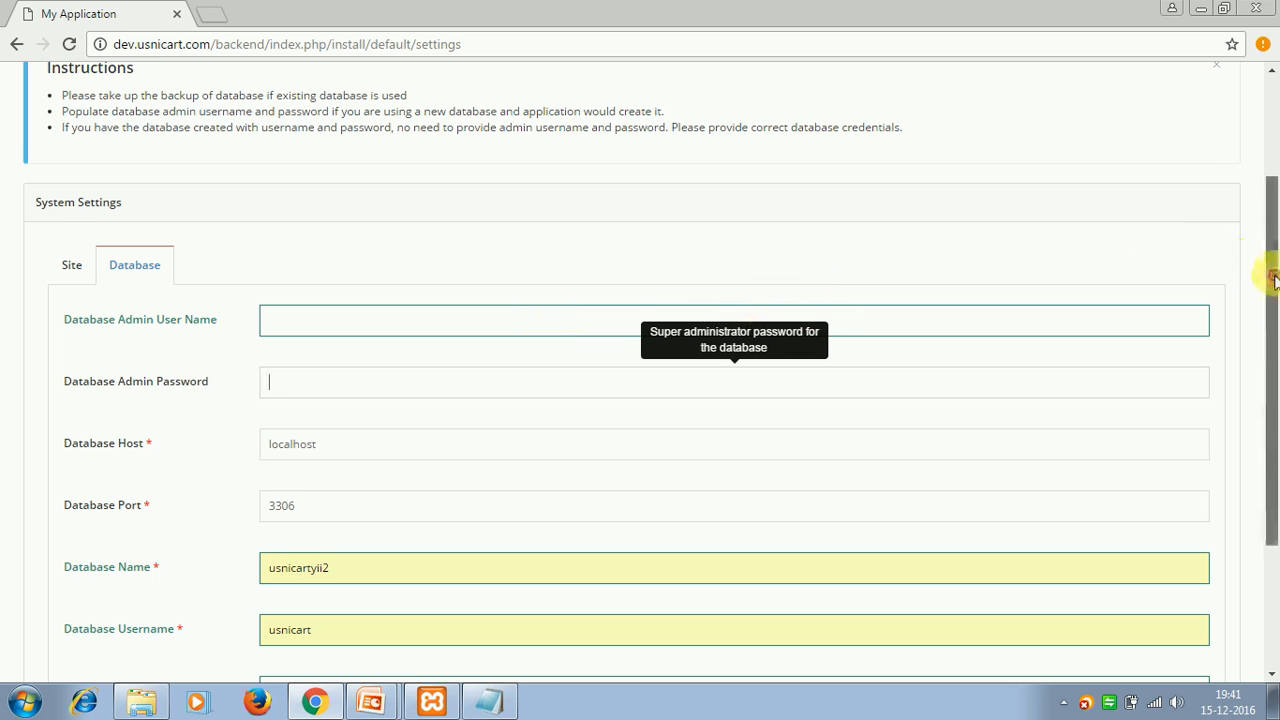
drag(1274, 278, 1271, 320)
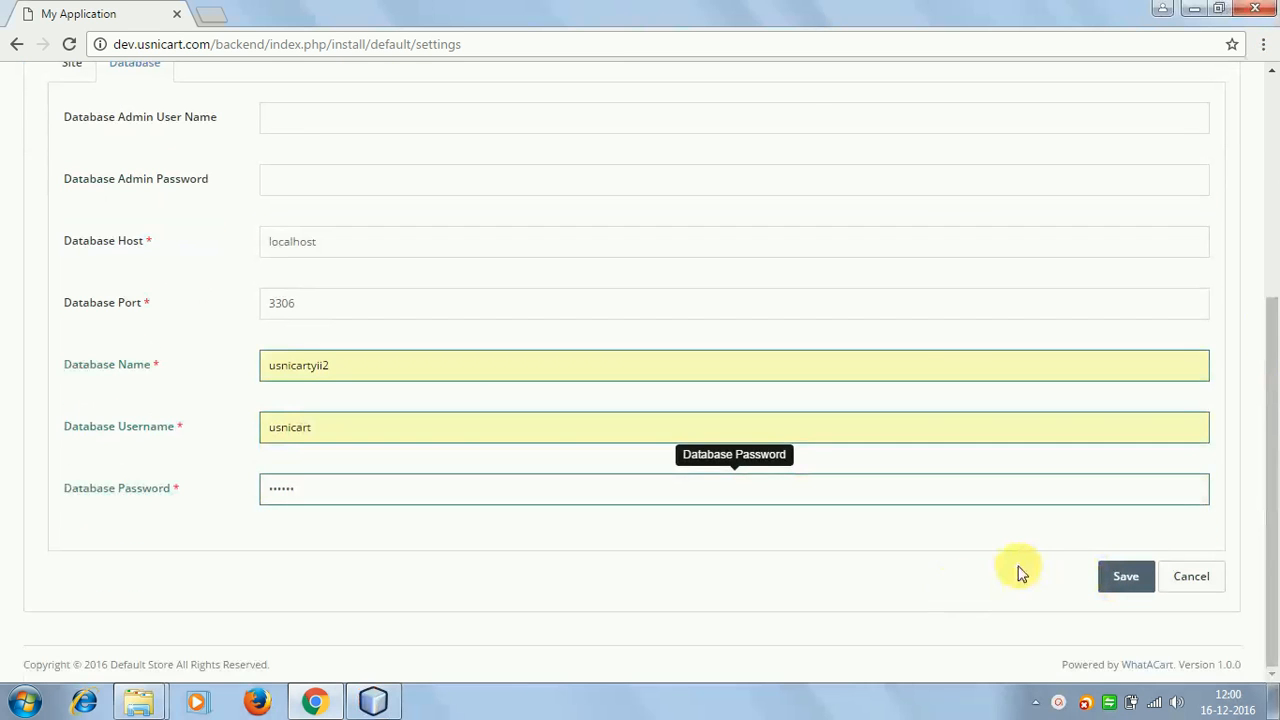
click(1126, 582)
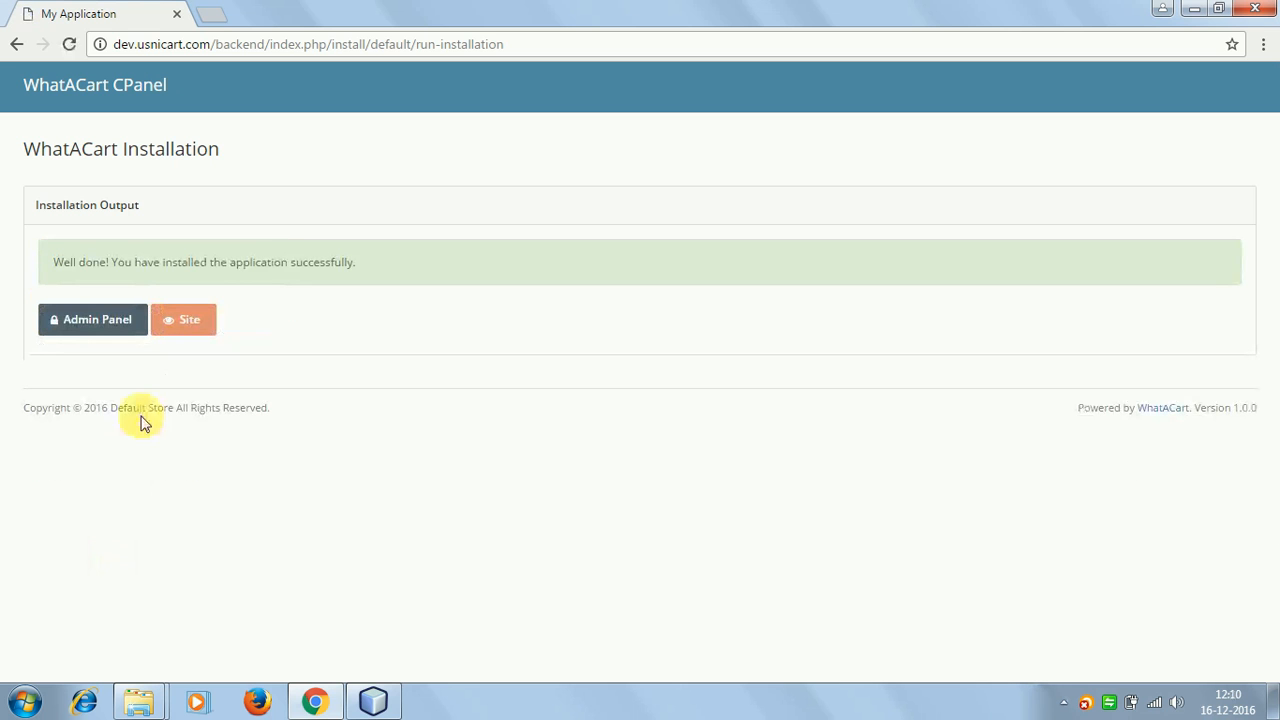
Open the Admin Panel and Site links in new tabs and view the login page and the storefront home page.
right_click(103, 331)
click(120, 336)
right_click(192, 322)
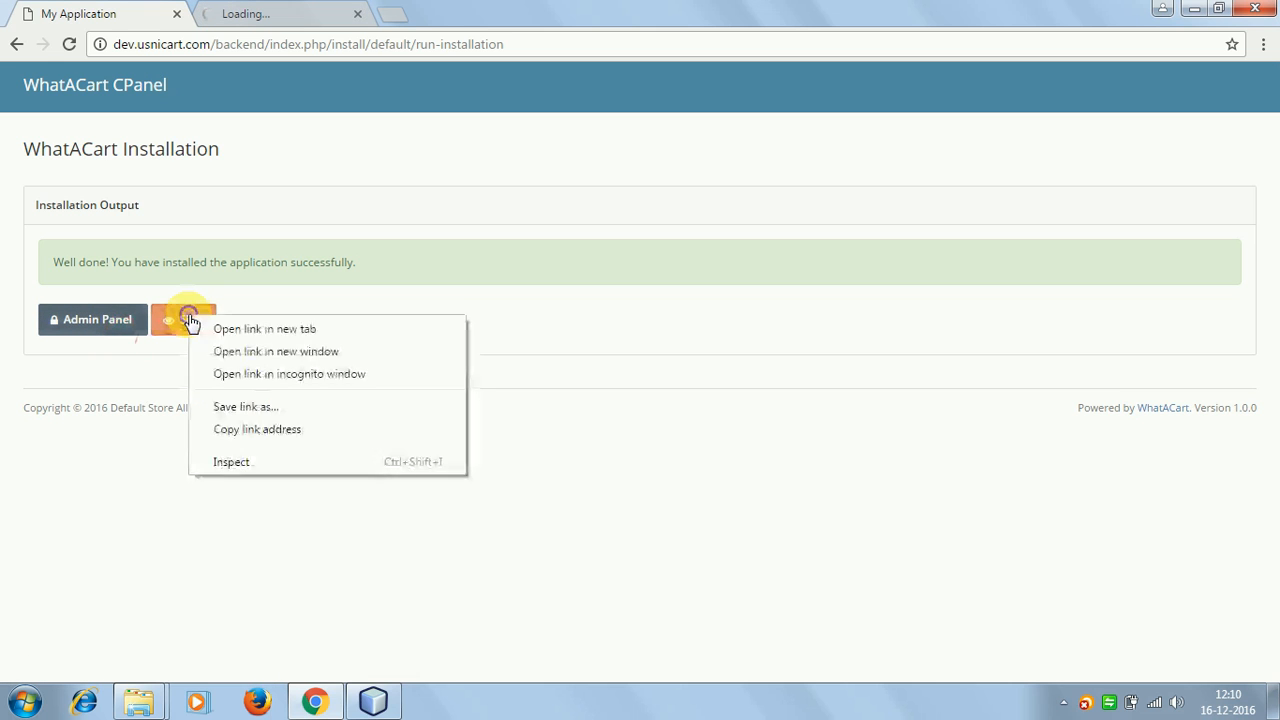
click(232, 330)
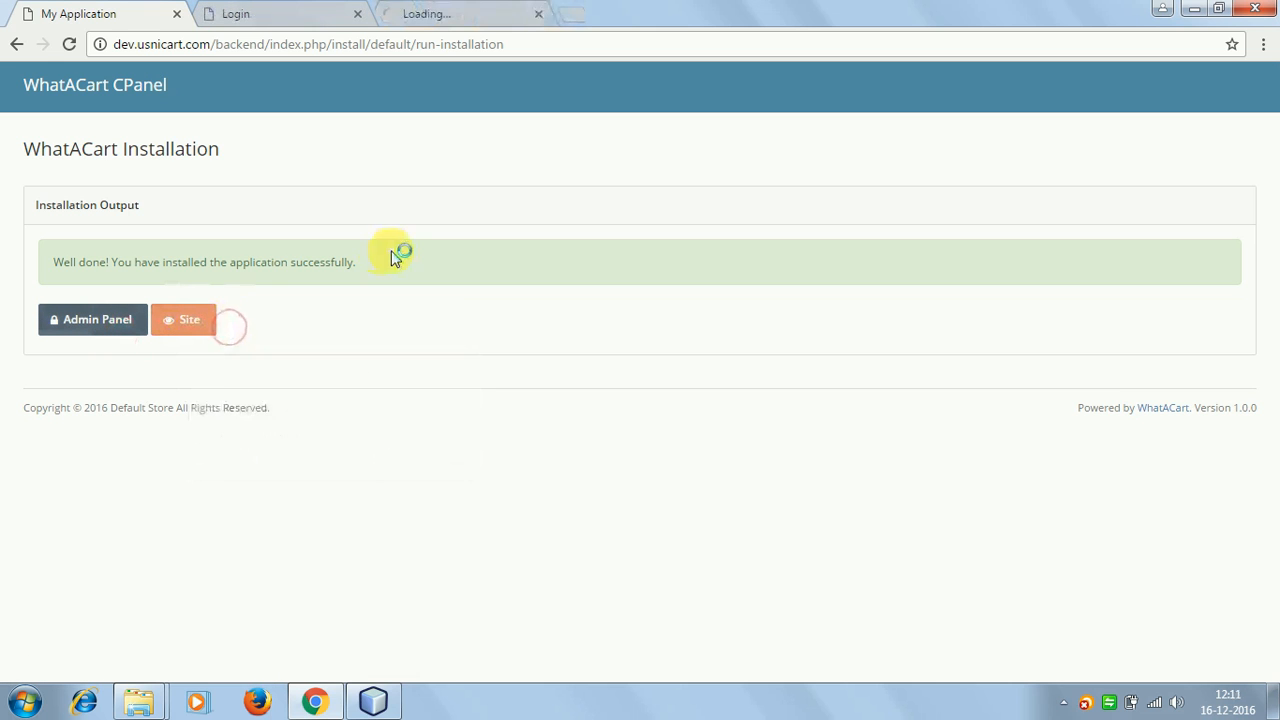
click(285, 15)
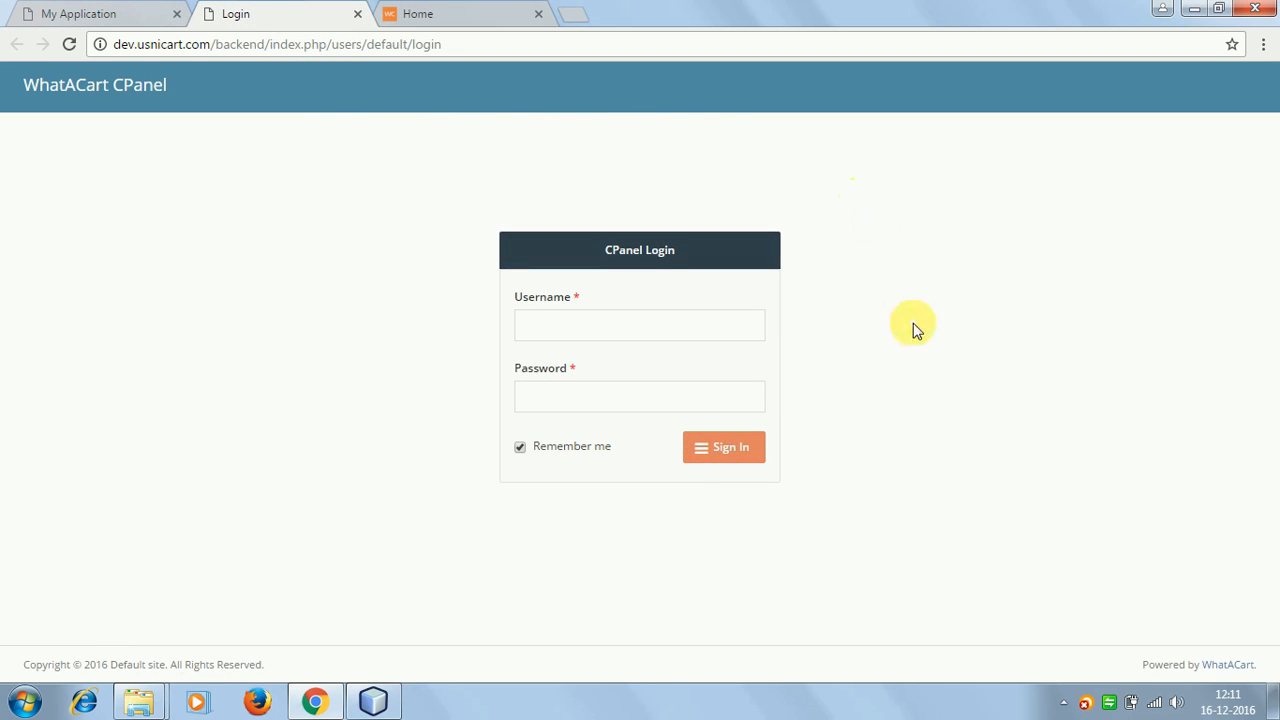
click(462, 18)
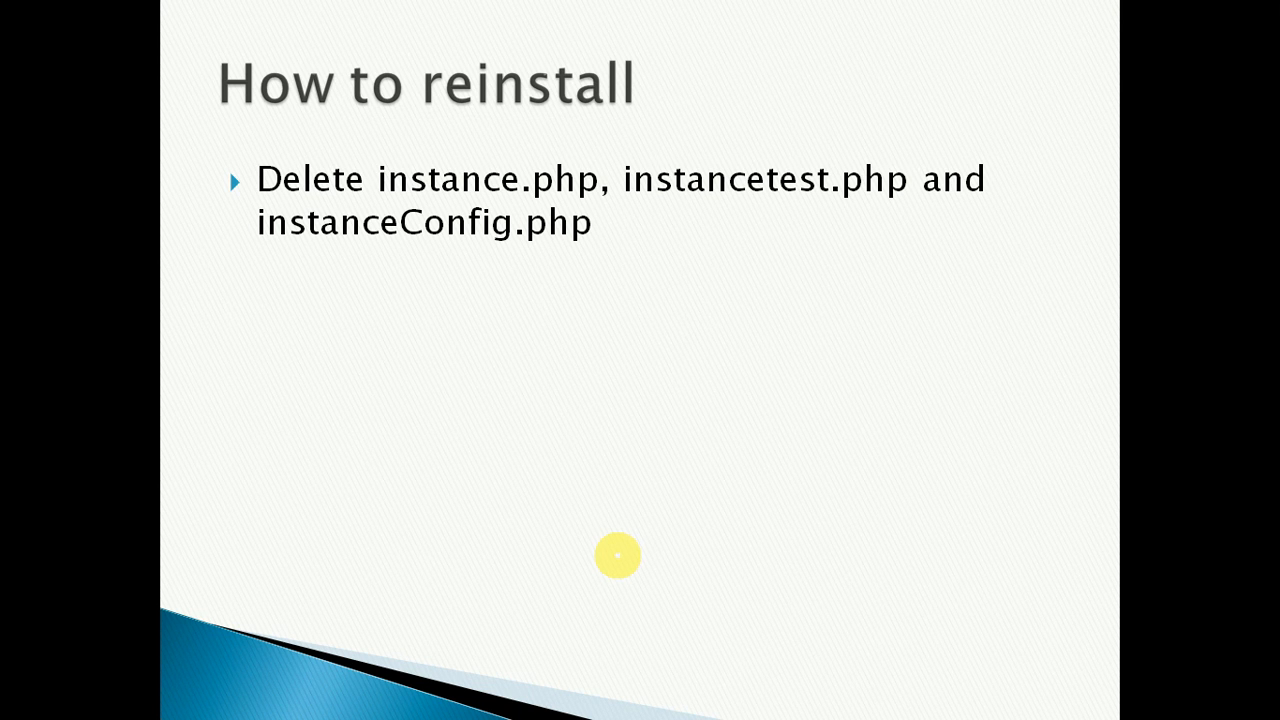
Switch to NetBeans, set $debug to true in instance.php and save the file.
key(alt+Tab)
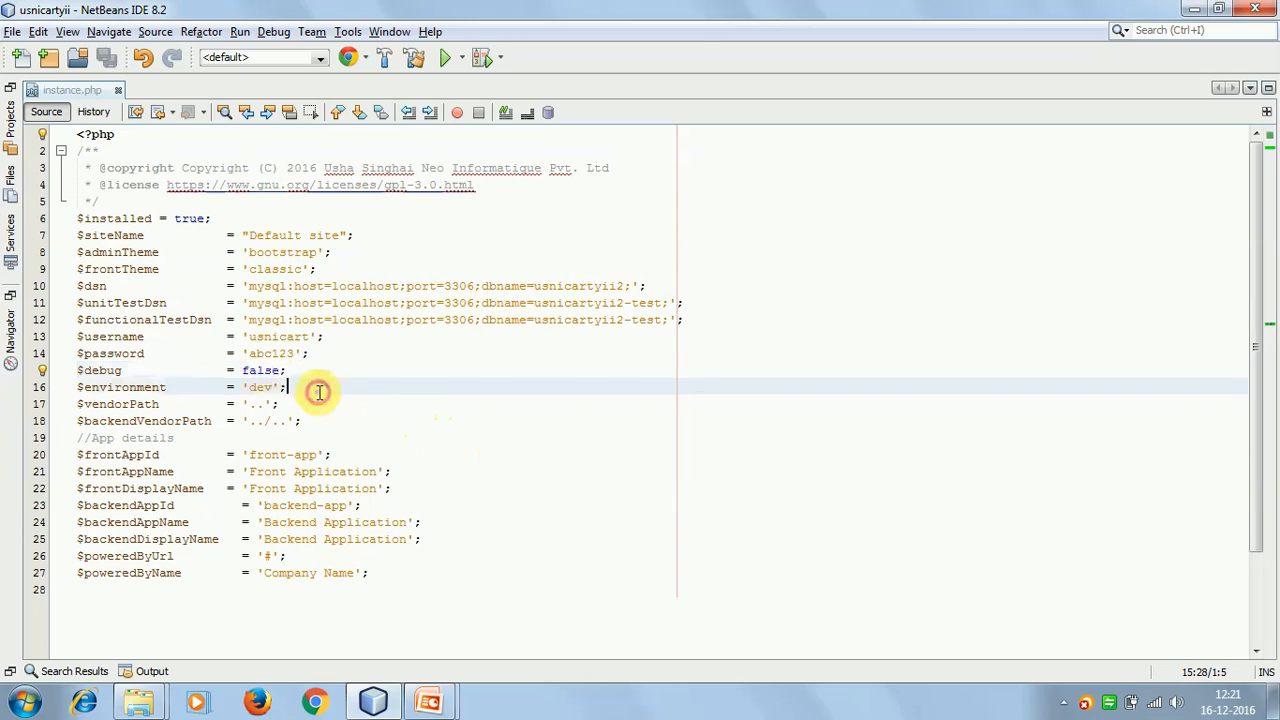
double_click(262, 370)
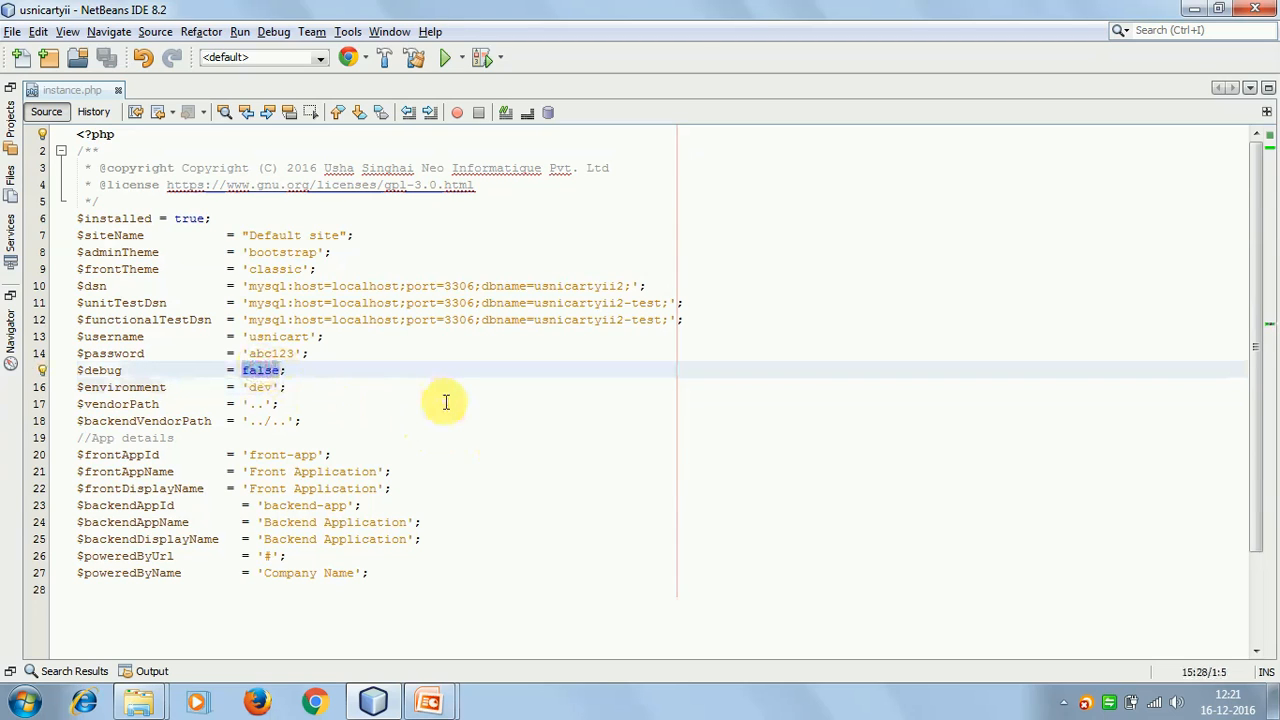
text(true)
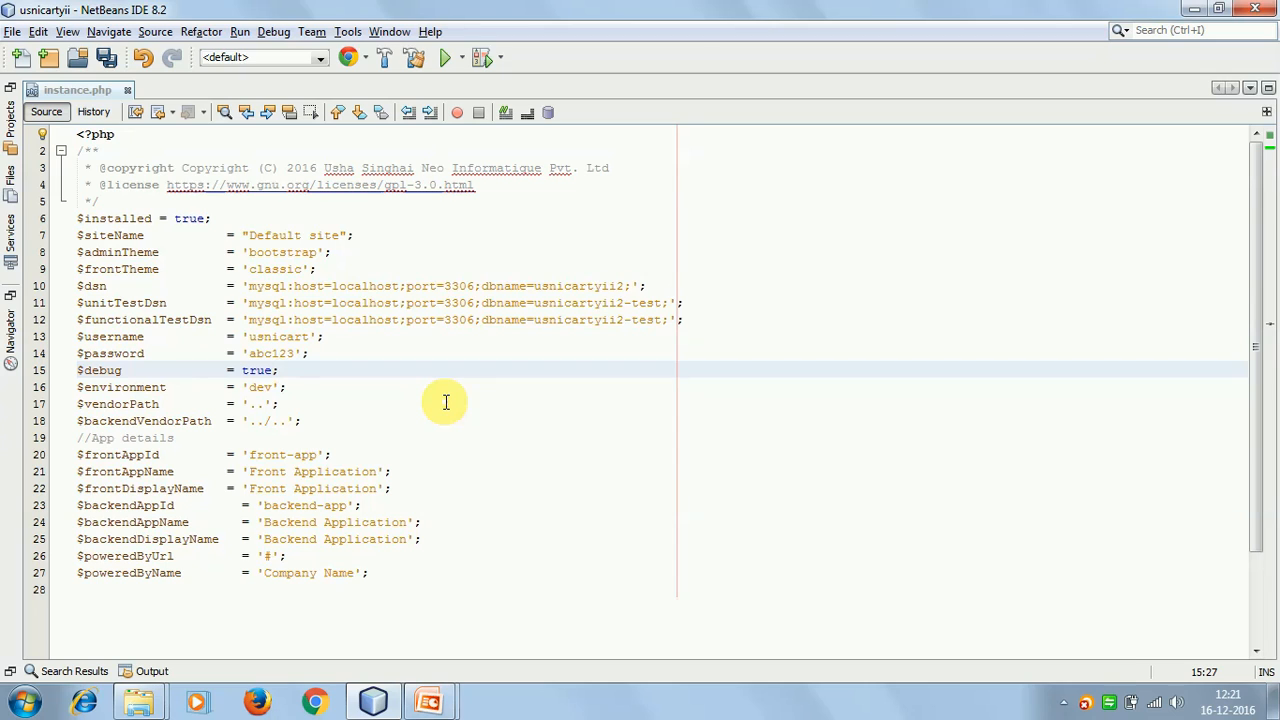
key(ctrl+s)
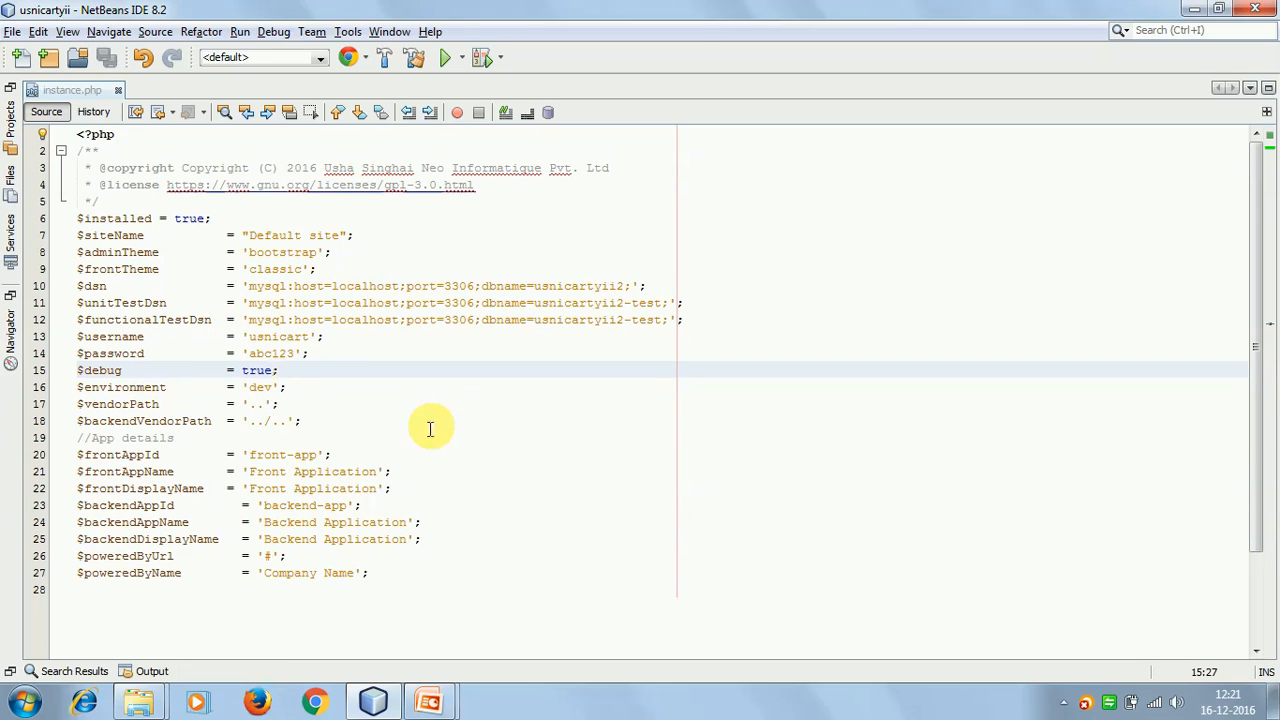
Examine the $vendorPath and $backendVendorPath settings in instance.php.
double_click(128, 403)
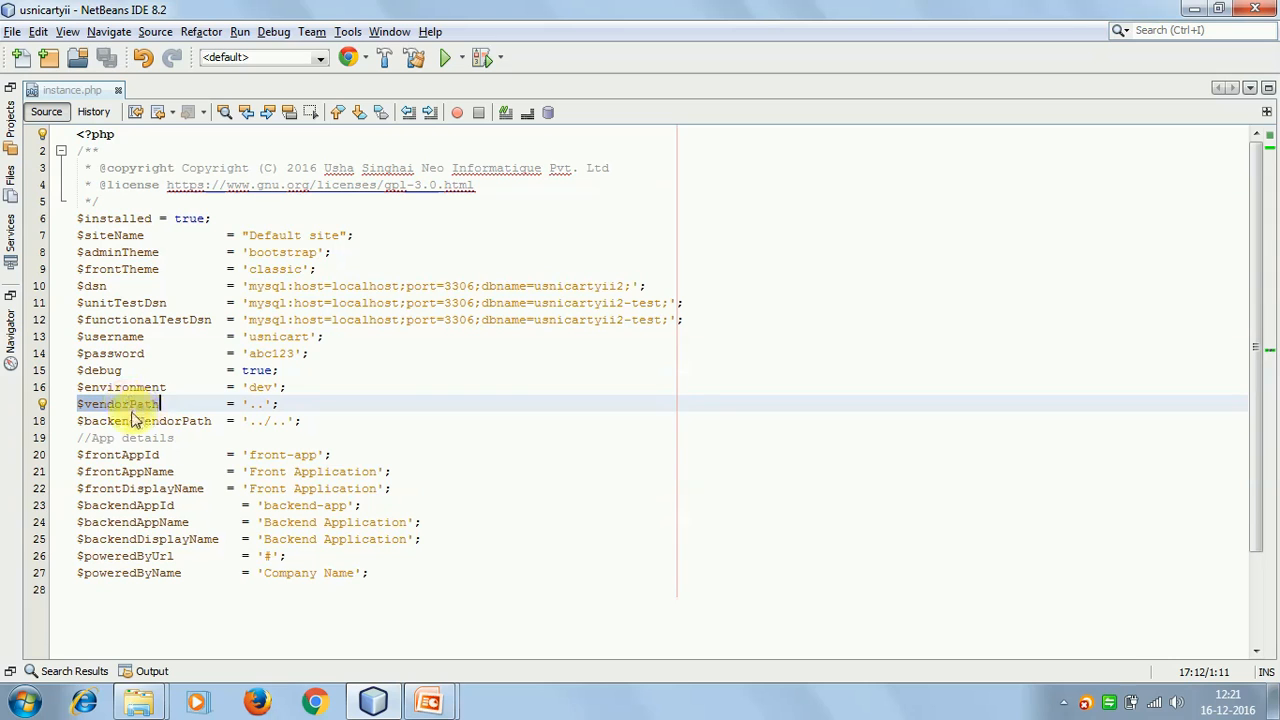
triple_click(128, 420)
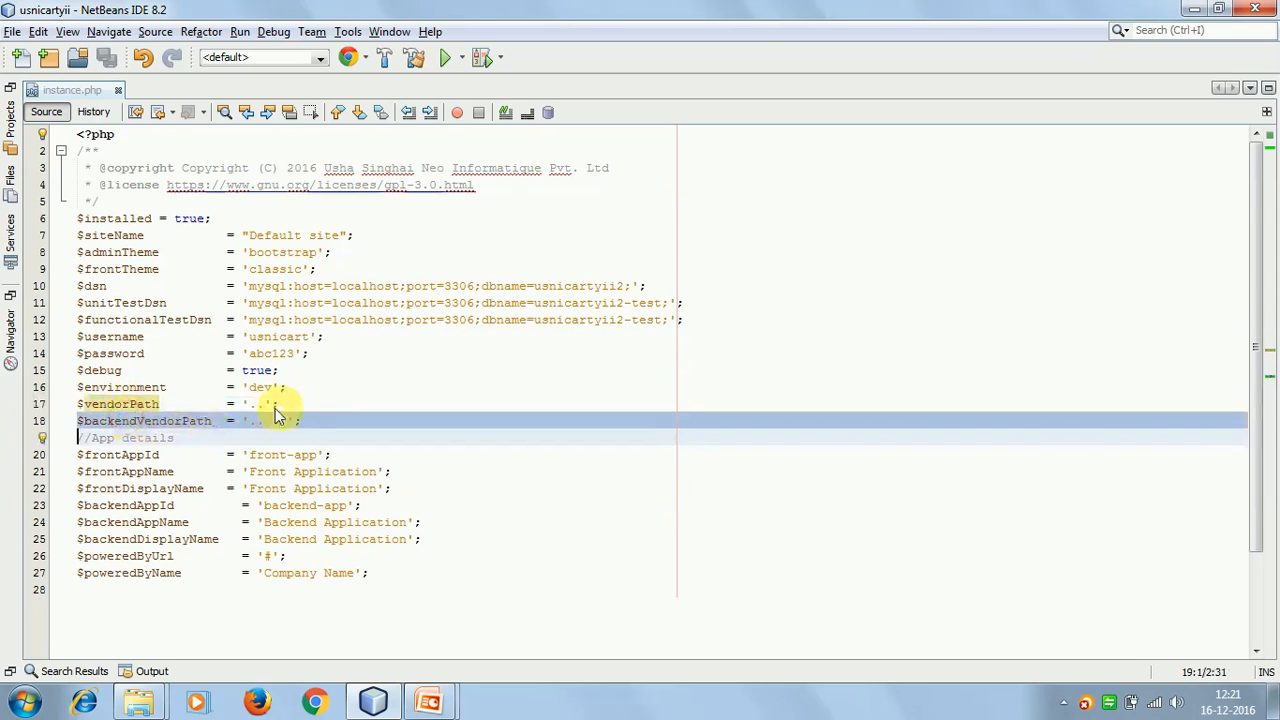